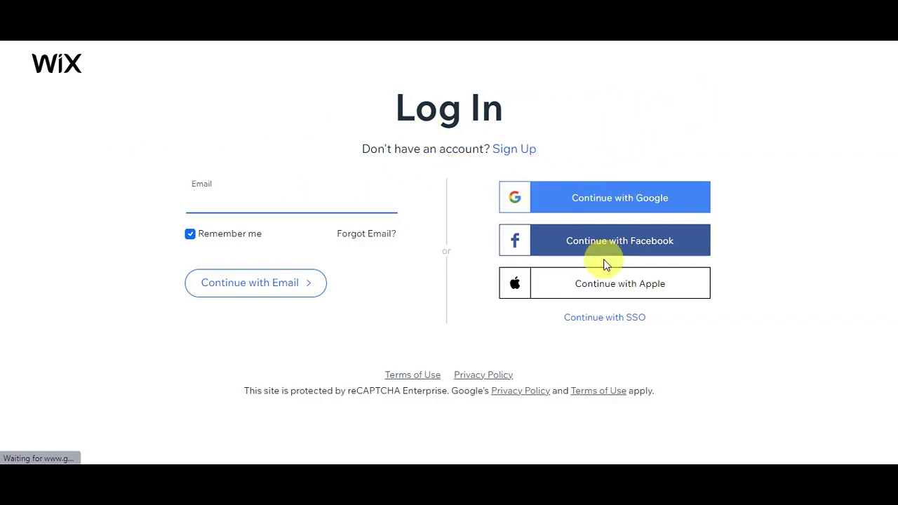
Sign in with Google, open the my store dashboard's Automations page and start a new automation
click(682, 201)
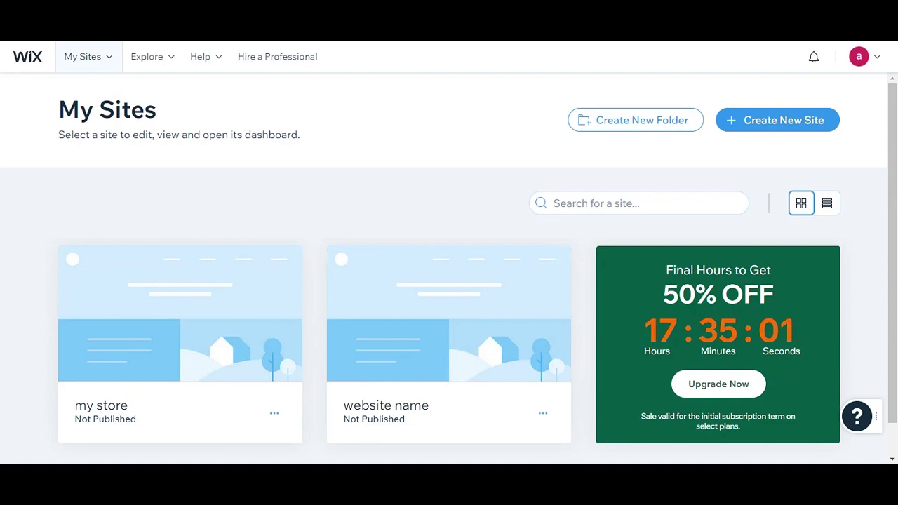
mouse_move(155, 354)
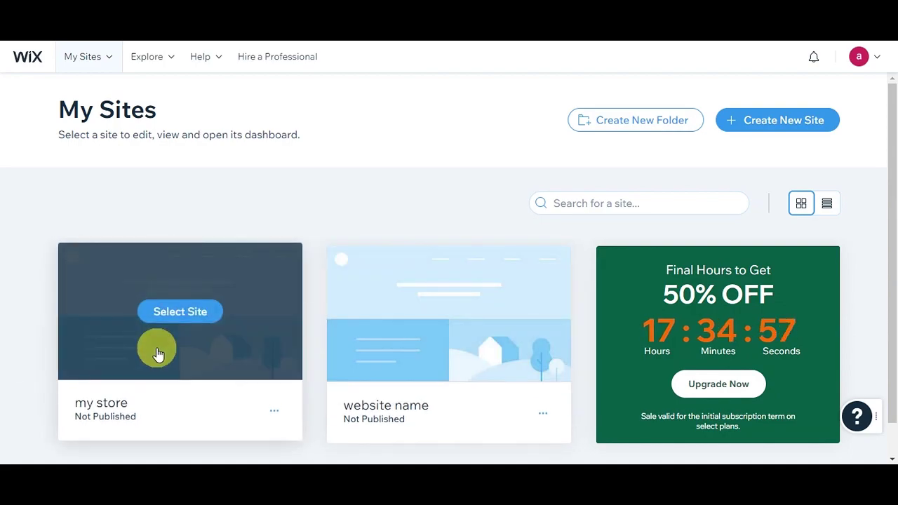
click(192, 317)
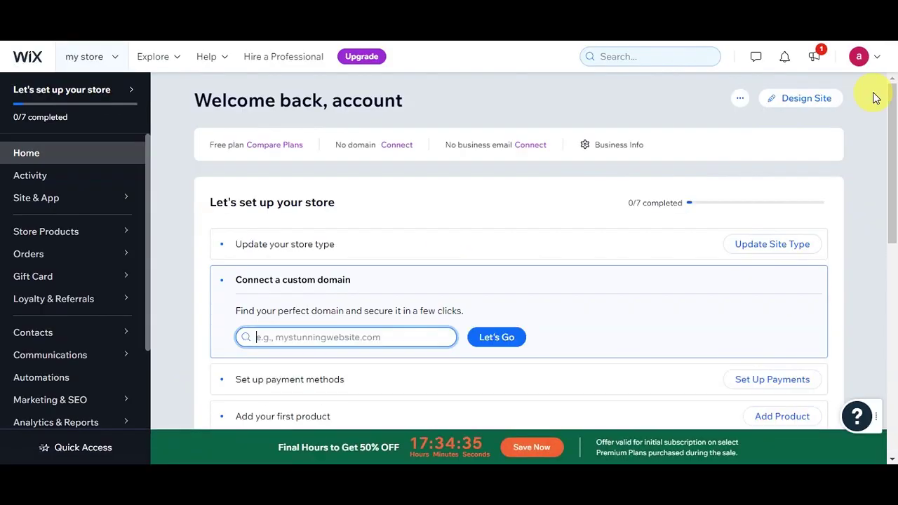
scroll(137, 270, down, 3)
click(84, 272)
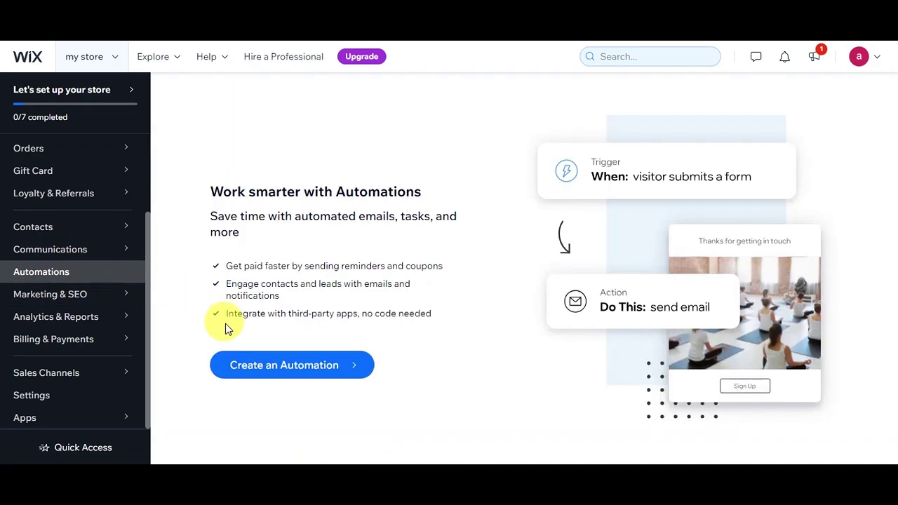
click(340, 371)
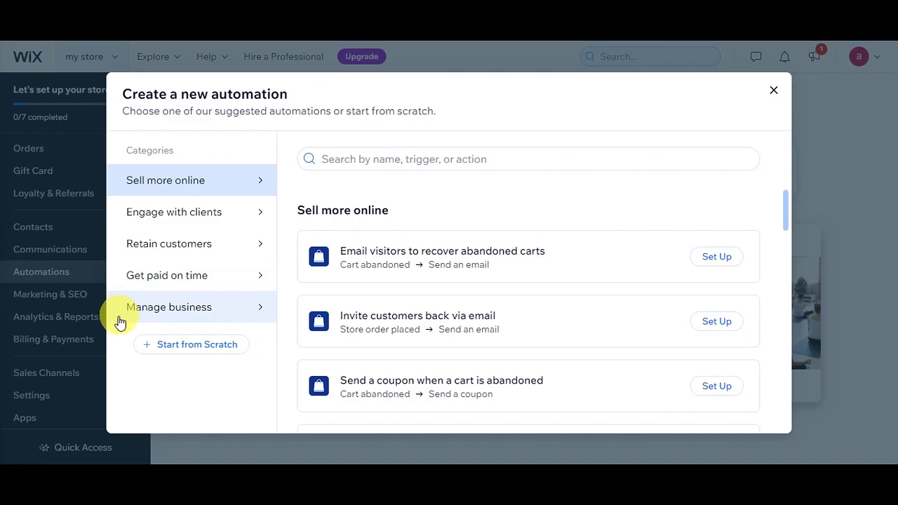
Set up the Welcome new site members template from the Engage with clients suggestions
click(185, 348)
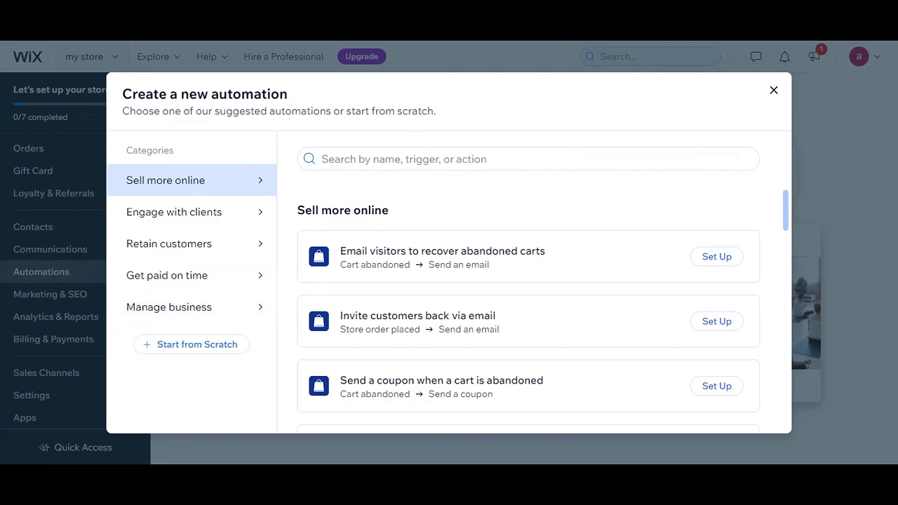
scroll(756, 199, down, 2)
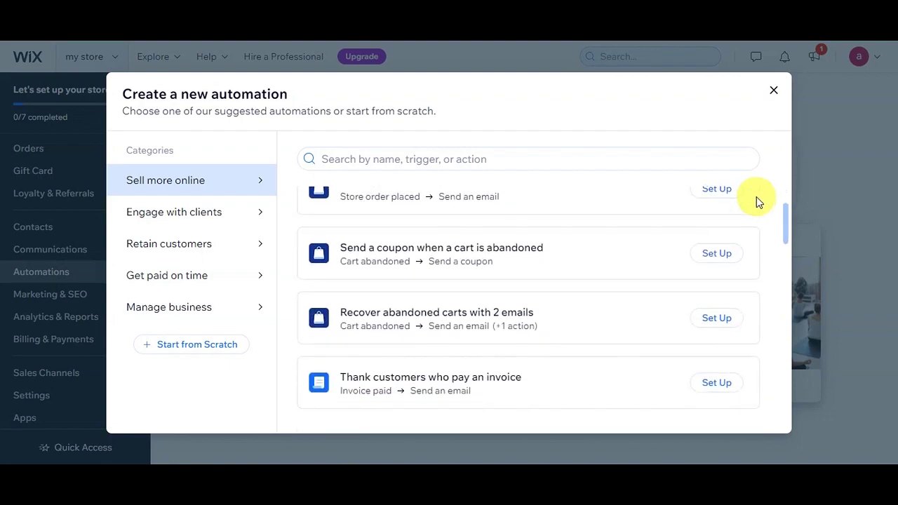
scroll(756, 201, down, 5)
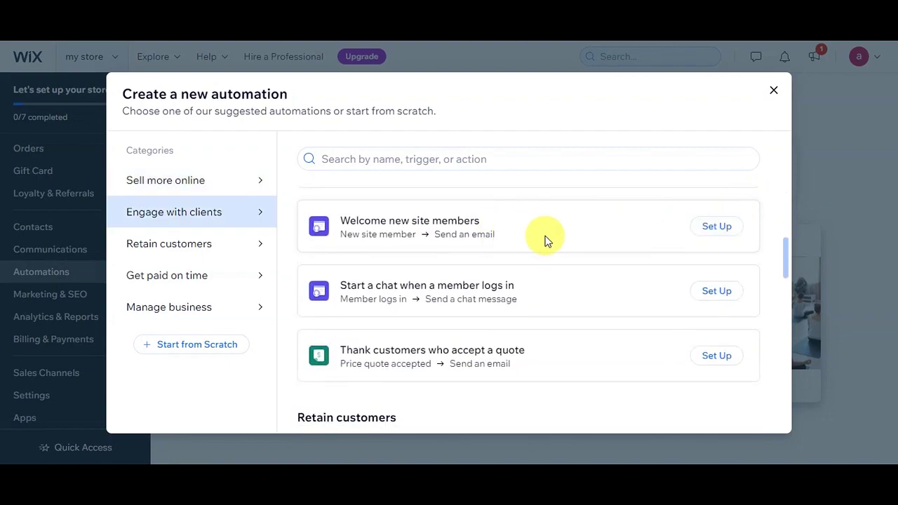
click(716, 226)
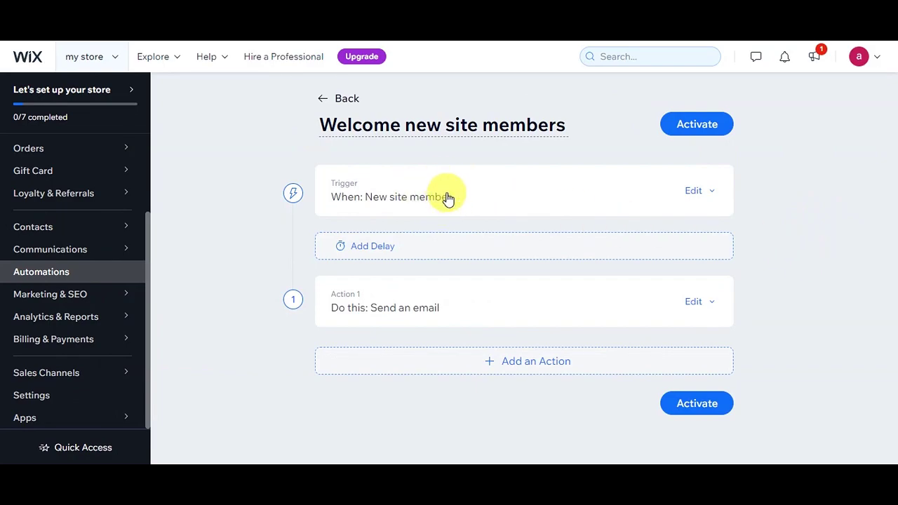
Keep the trigger as New site member with frequency Don't limit (trigger every time)
click(708, 192)
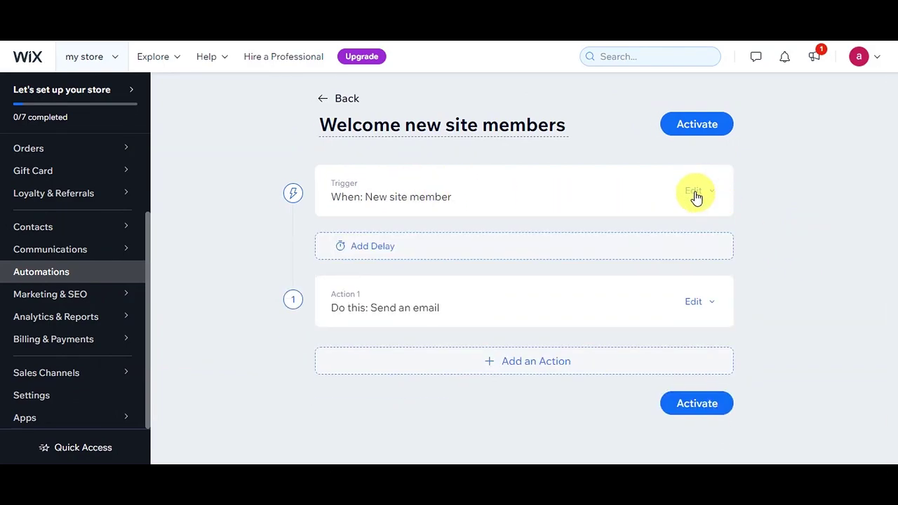
scroll(758, 243, down, 1)
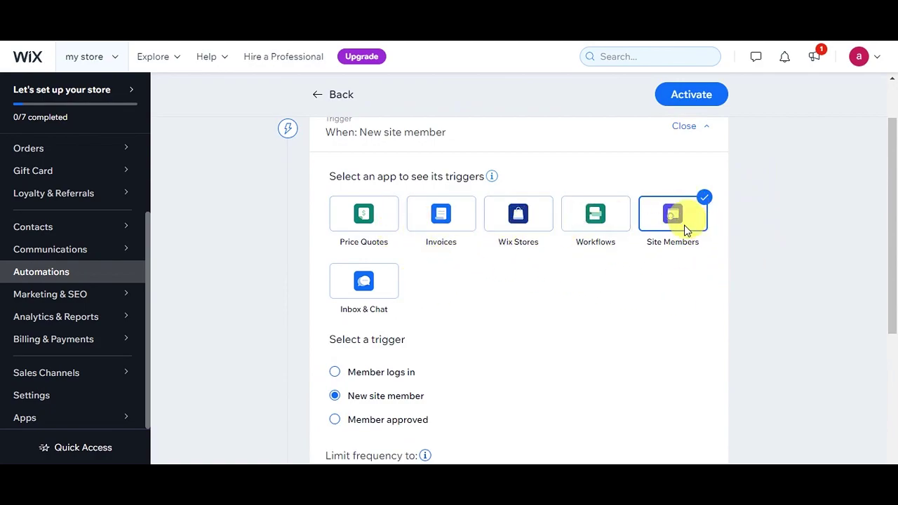
scroll(639, 291, down, 2)
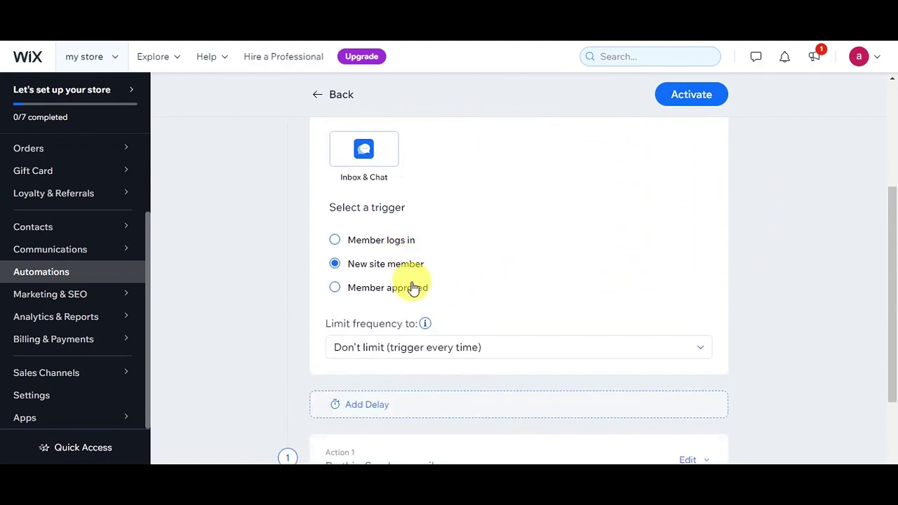
click(412, 241)
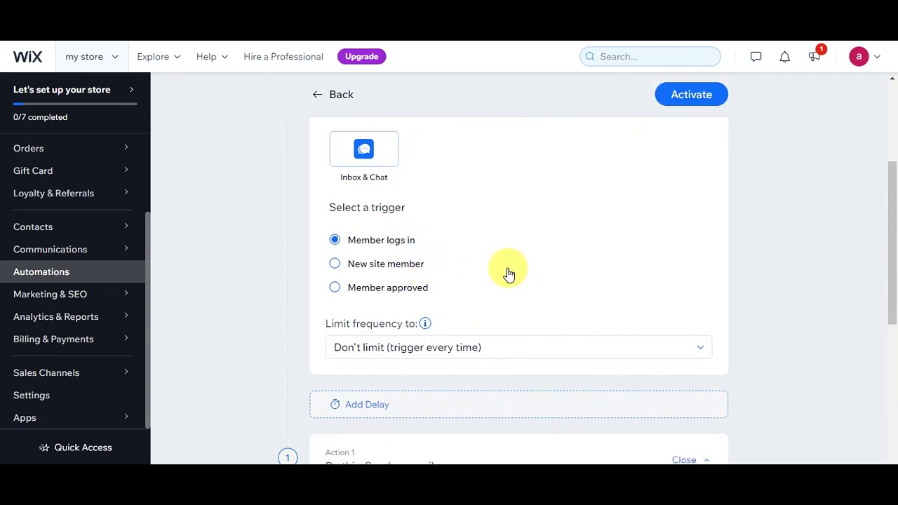
scroll(532, 357, down, 4)
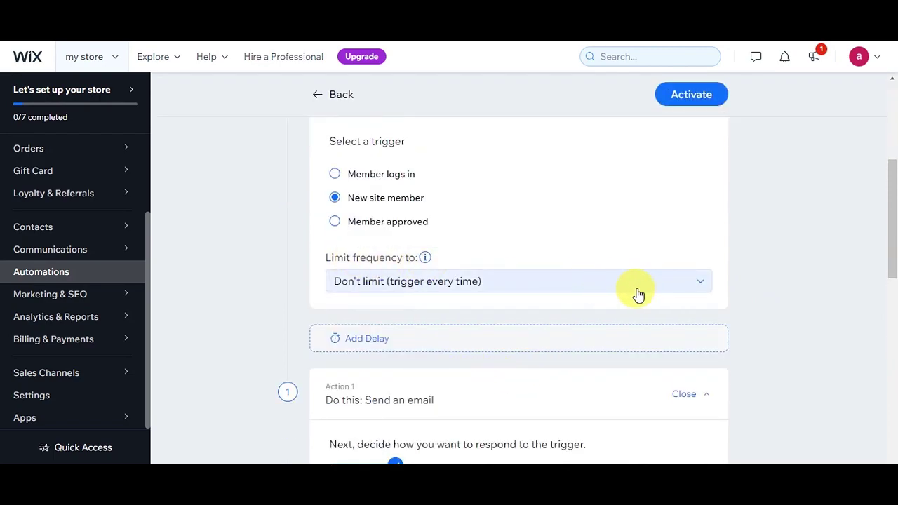
click(696, 283)
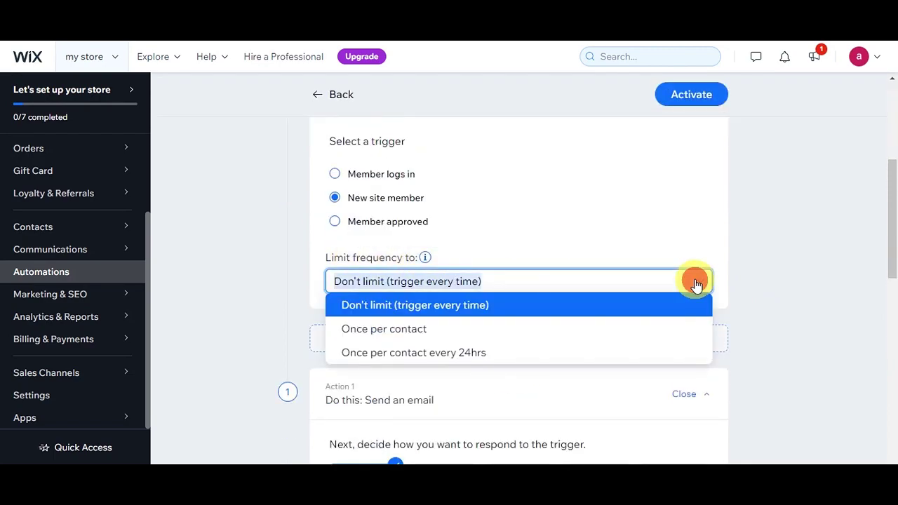
click(670, 316)
scroll(805, 259, down, 3)
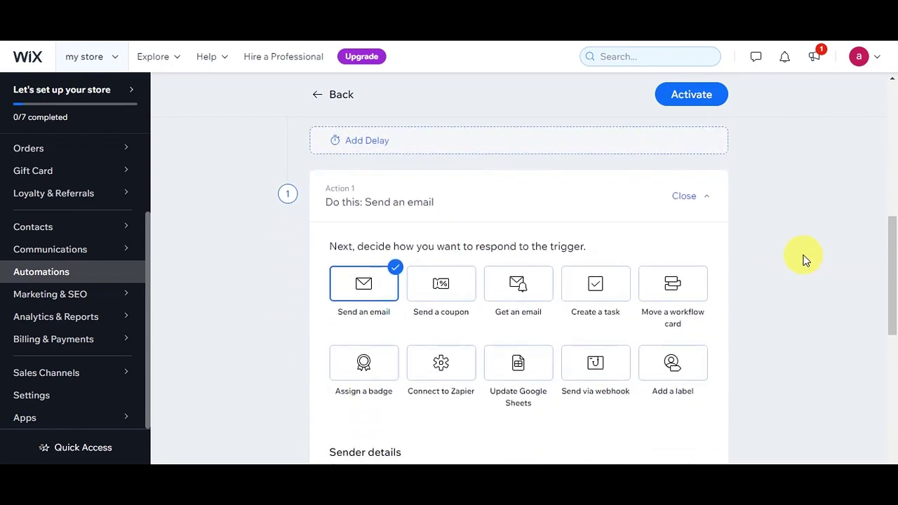
Review the 'You're Now a Member of My Site!' email action, leaving sender details unchanged
scroll(804, 259, down, 1)
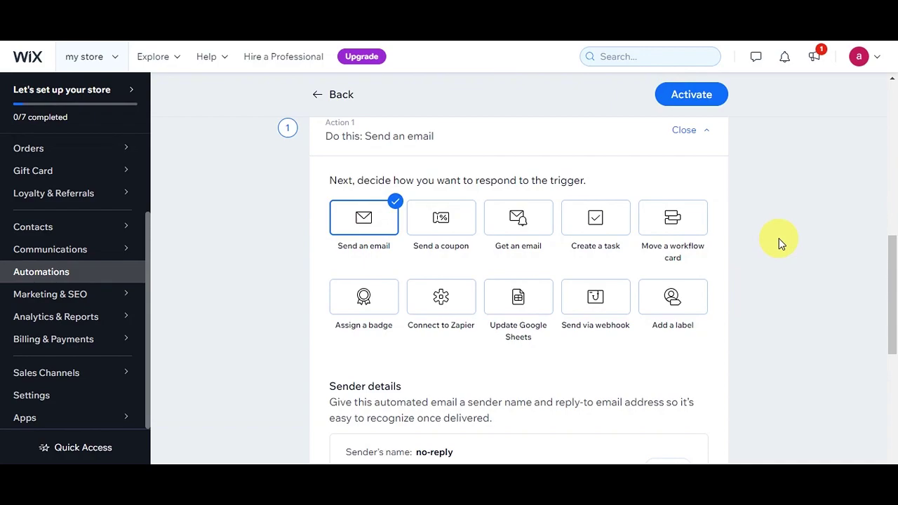
scroll(779, 242, down, 4)
scroll(779, 242, up, 2)
scroll(779, 242, down, 4)
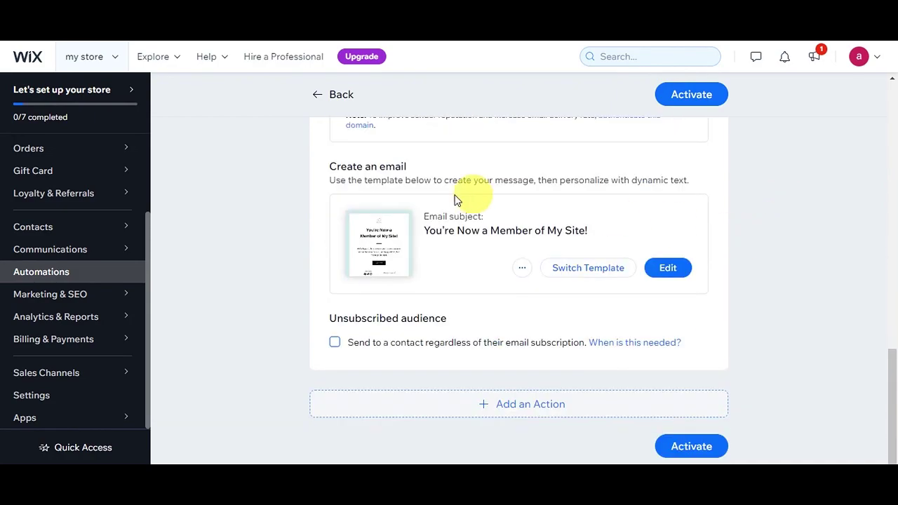
click(522, 267)
click(659, 267)
click(667, 267)
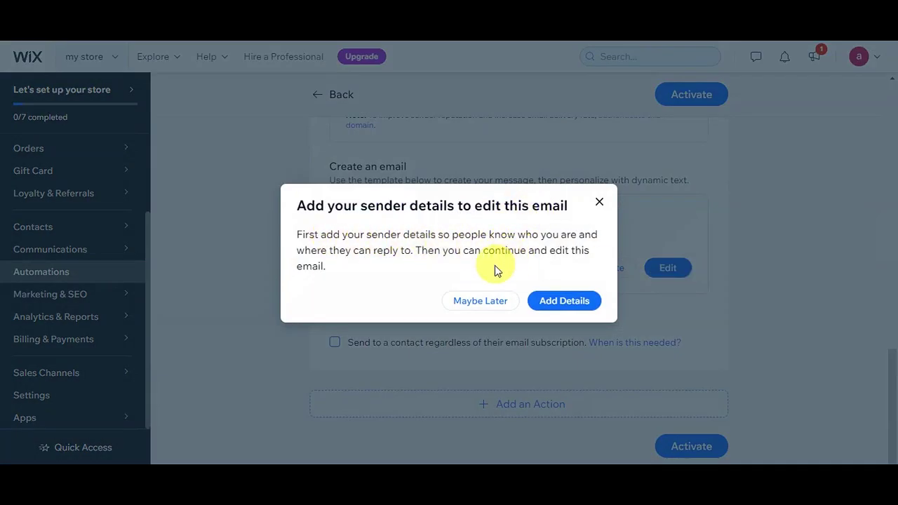
click(545, 303)
click(626, 186)
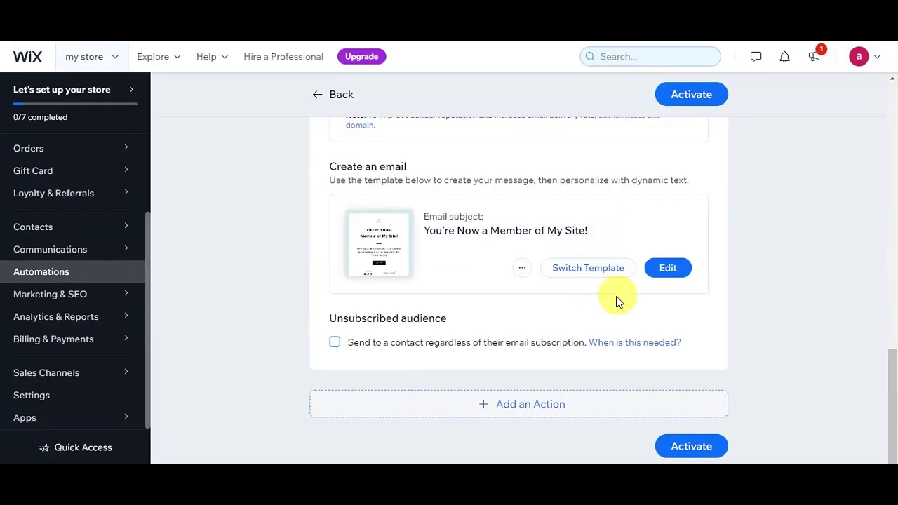
scroll(762, 327, up, 5)
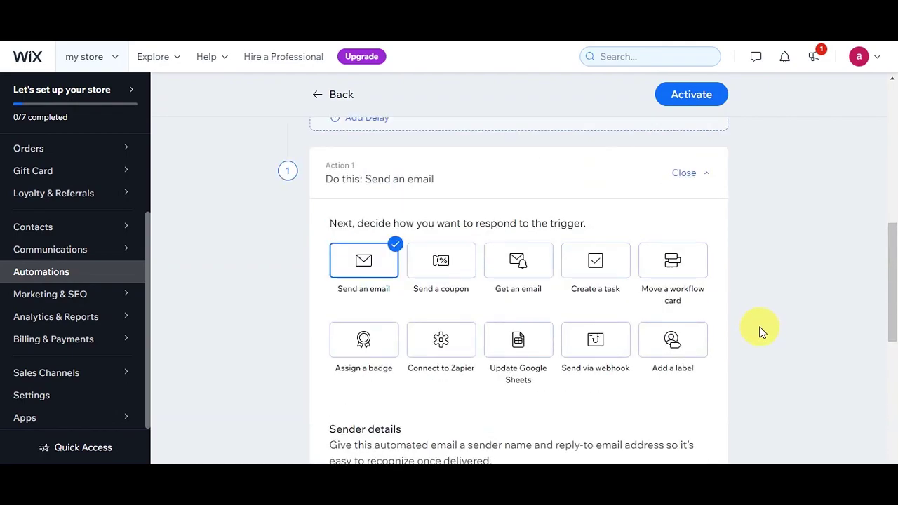
scroll(762, 330, down, 5)
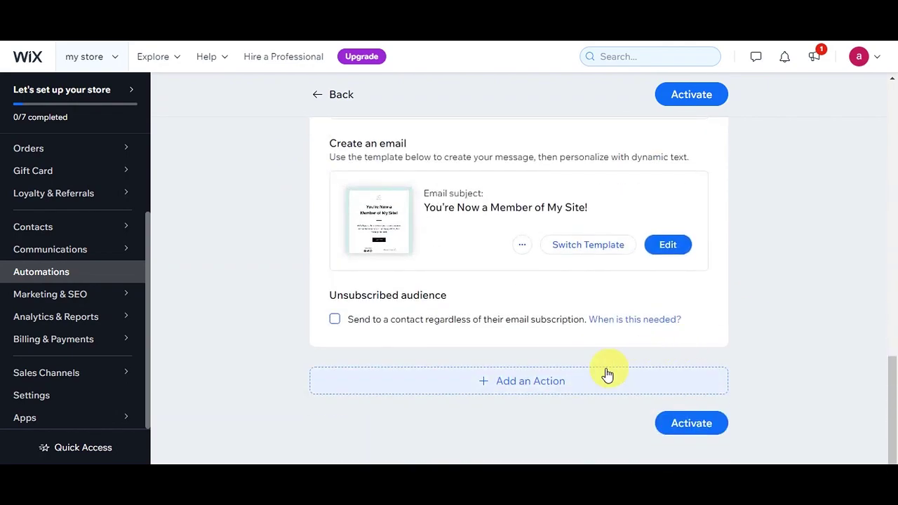
Add then delete a trial Create a task action, and activate the automation
click(570, 385)
click(598, 333)
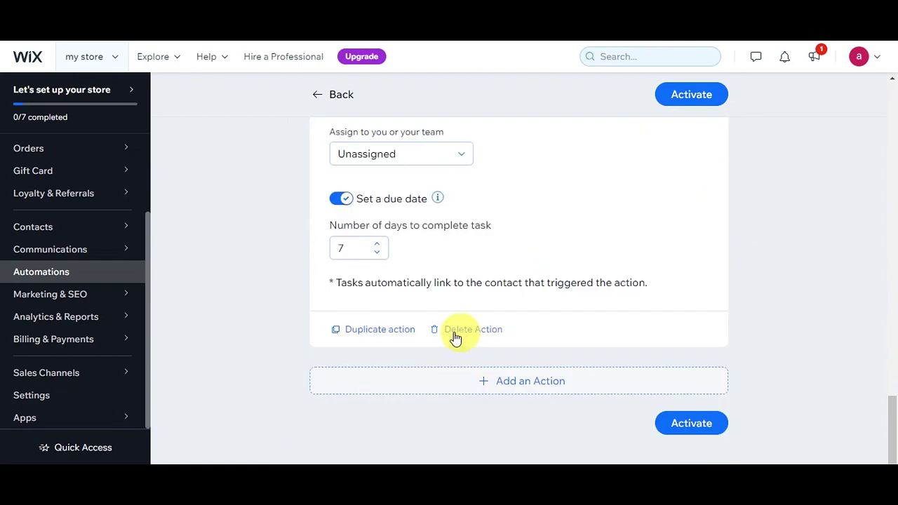
click(483, 337)
click(574, 284)
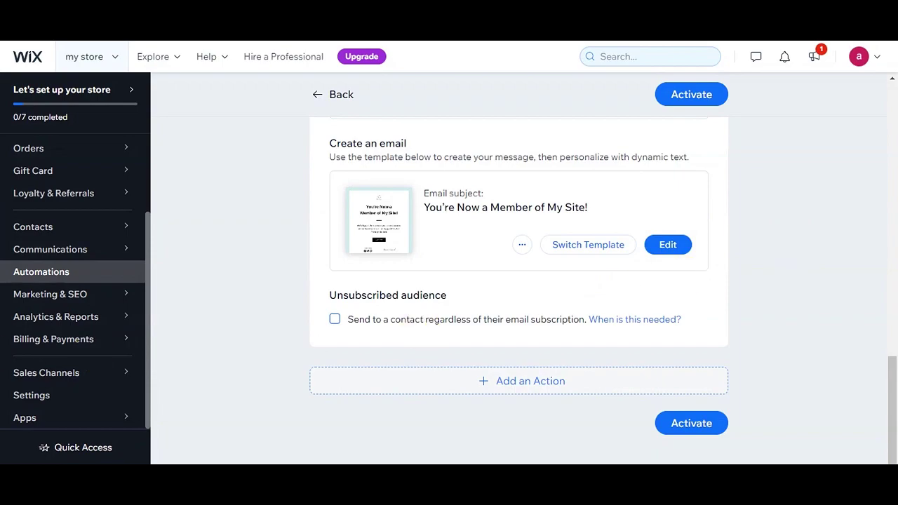
click(694, 425)
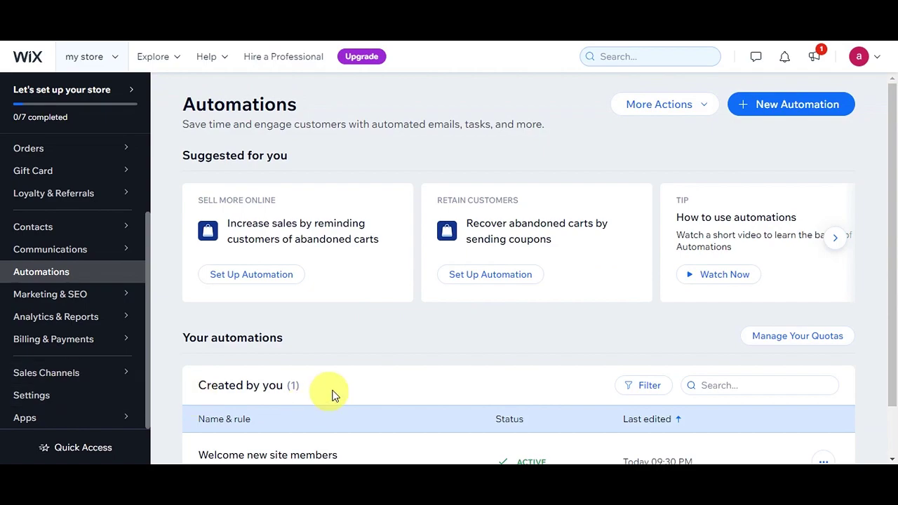
Scroll the Automations list to confirm Welcome new site members shows as Active
scroll(330, 393, down, 1)
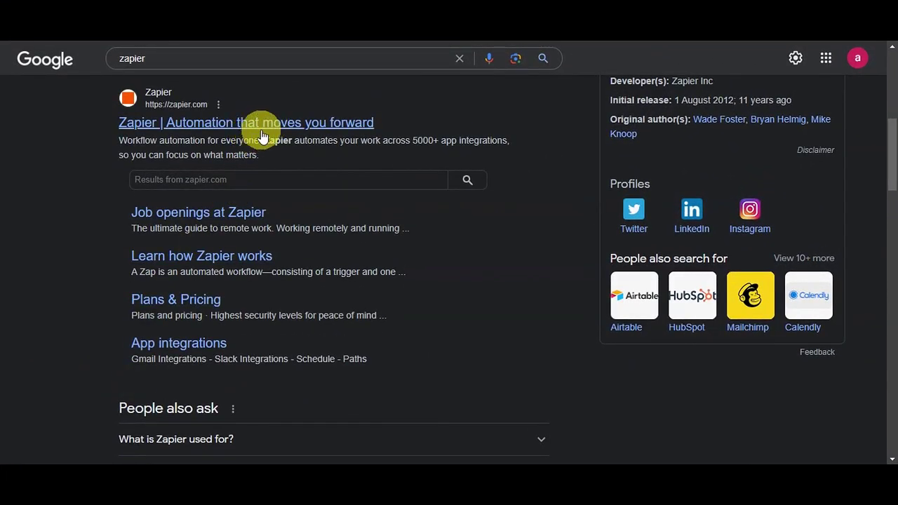
Open the Zapier site and browse its 'Scale success with automation' homepage, returning to the top
click(261, 131)
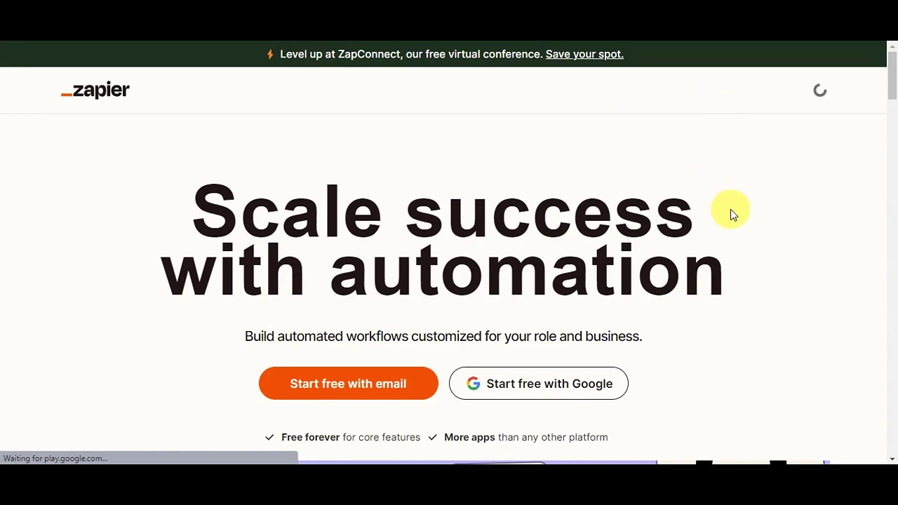
scroll(753, 203, down, 1)
scroll(794, 199, down, 2)
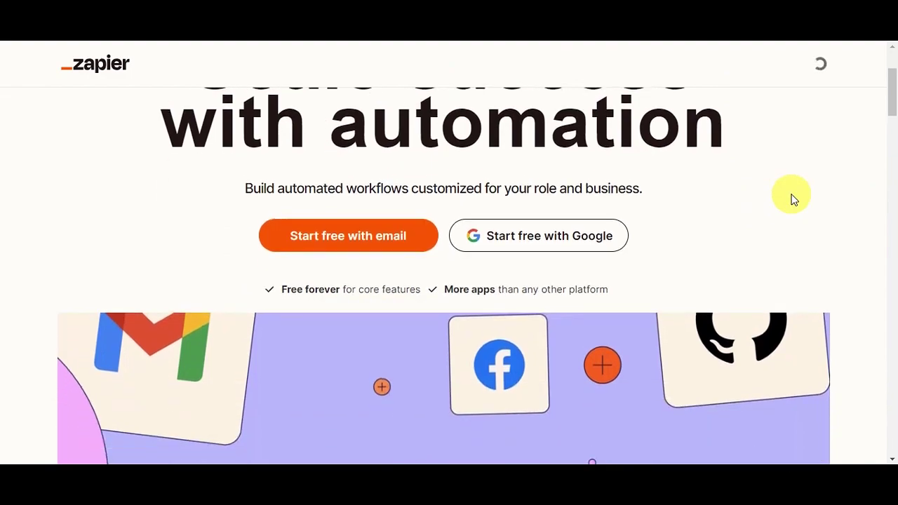
scroll(794, 200, down, 3)
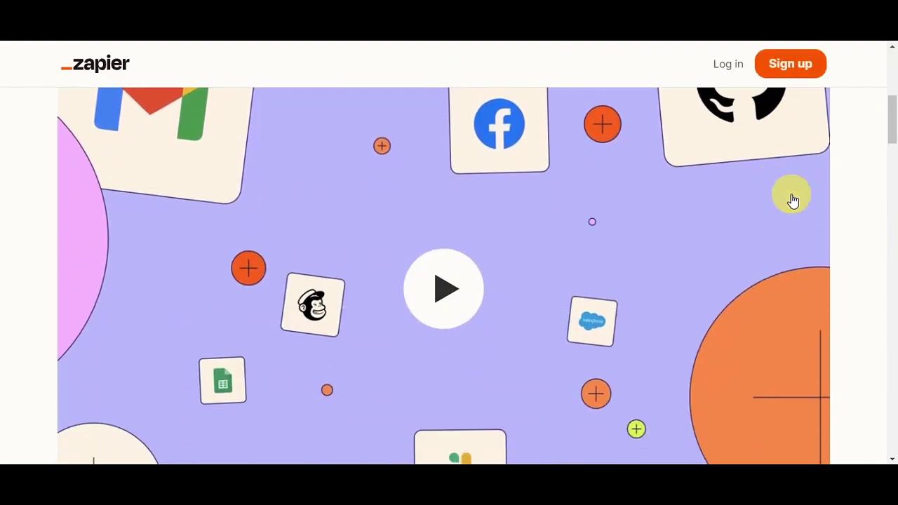
scroll(793, 200, down, 5)
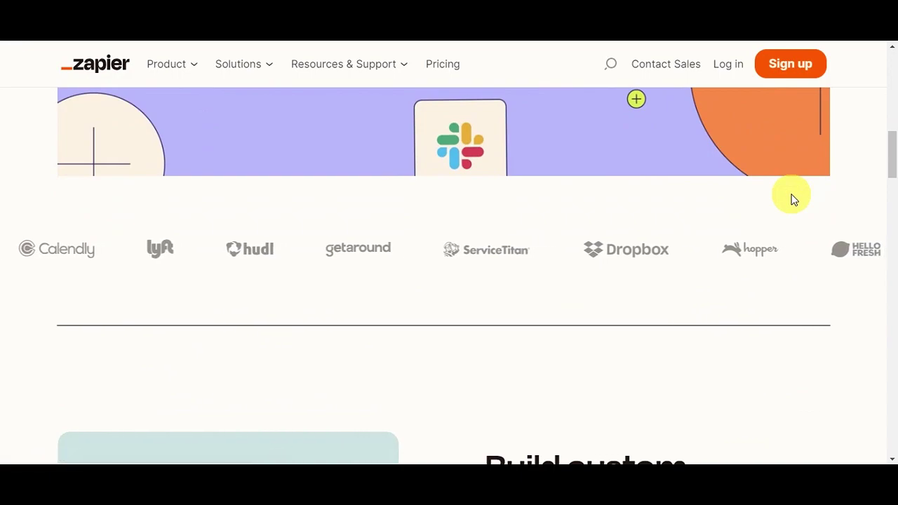
scroll(794, 200, down, 5)
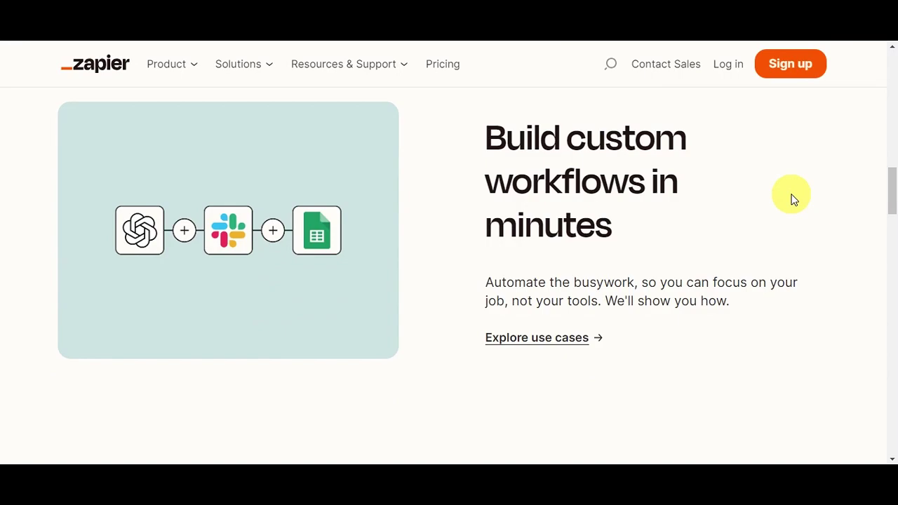
scroll(793, 200, down, 5)
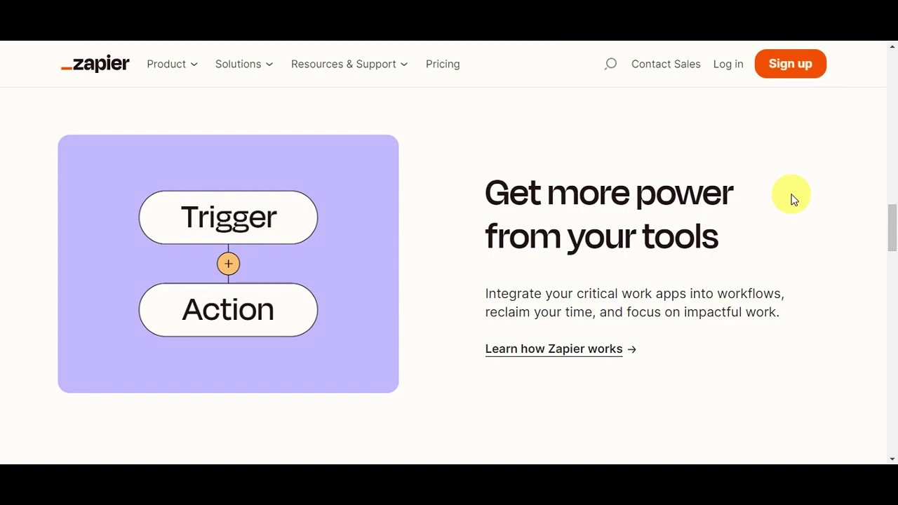
scroll(793, 200, down, 5)
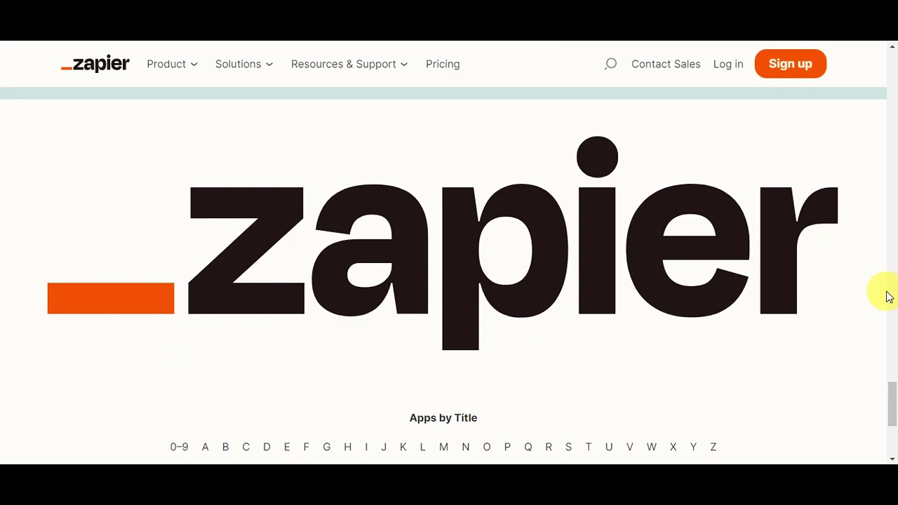
drag(893, 397, 876, 76)
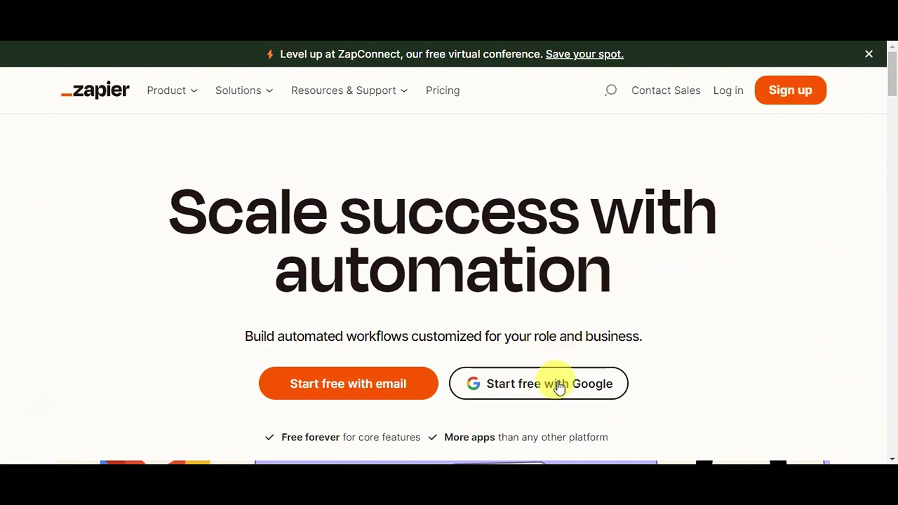
Sign up with Google and choose Wix Automations to connect with Shopify
click(496, 393)
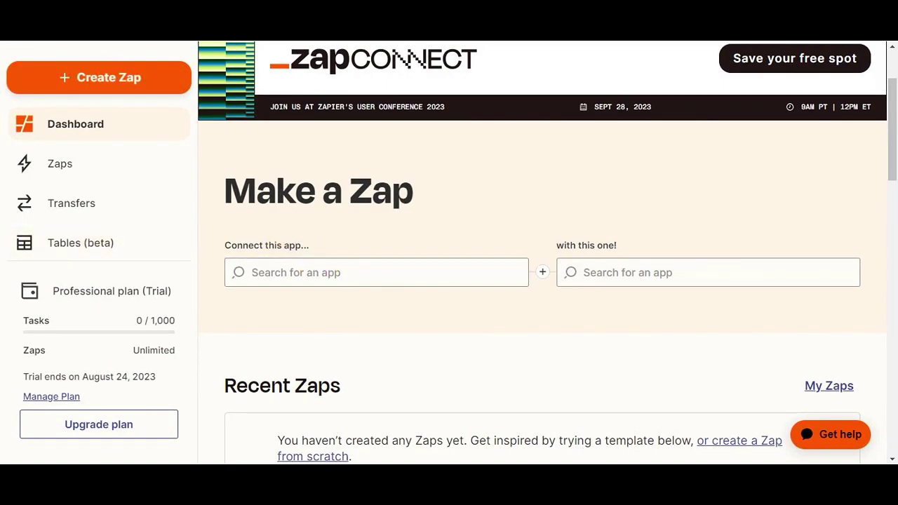
click(325, 271)
text(wix aut)
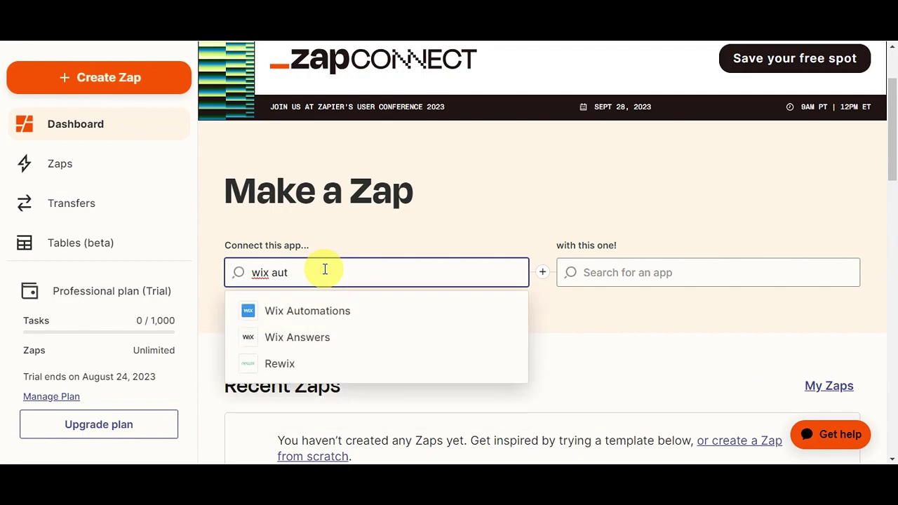
click(315, 312)
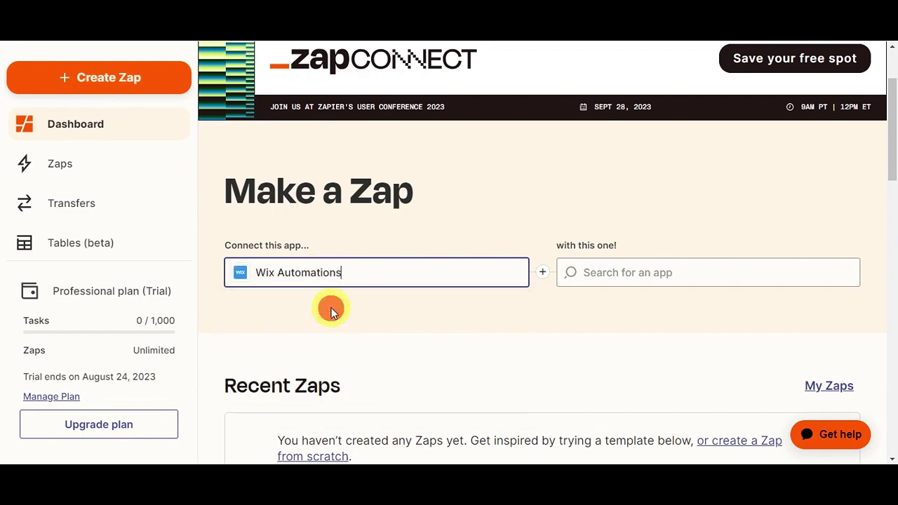
click(633, 272)
text(shopi)
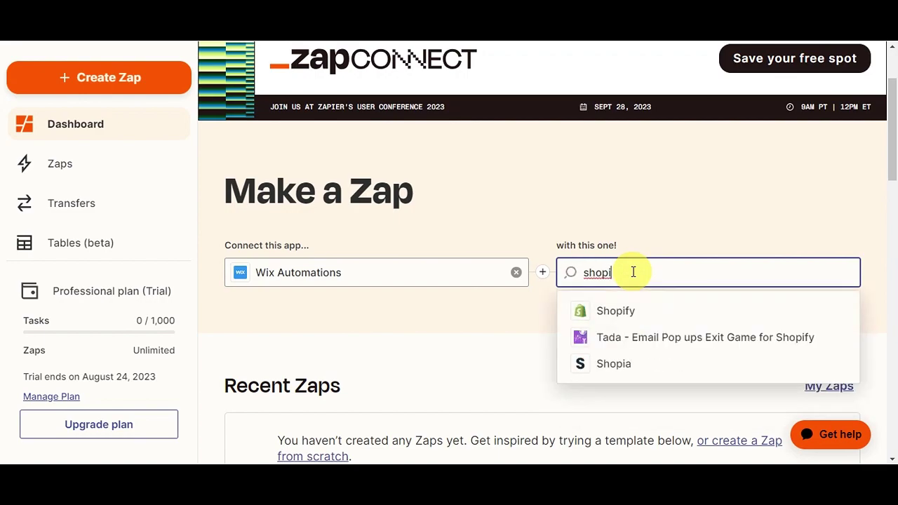
click(623, 312)
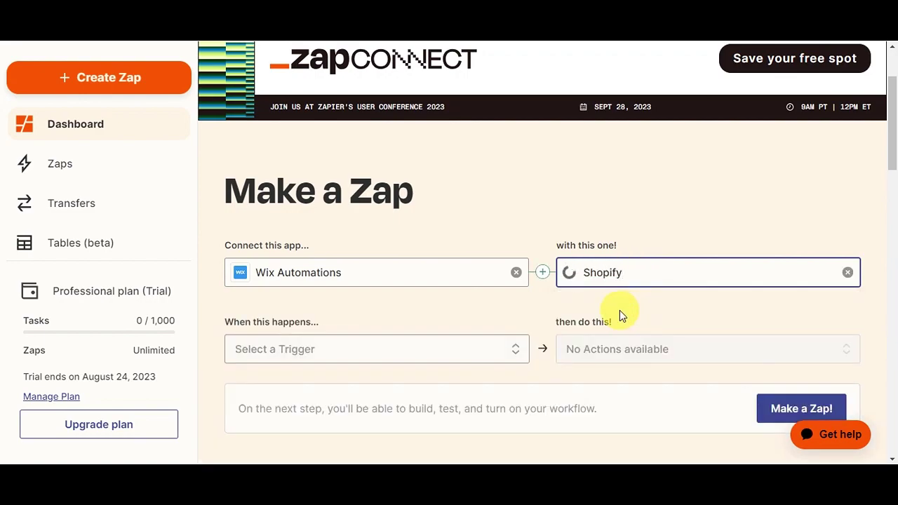
Create a new Zap with Wix Automations as the trigger app
click(134, 84)
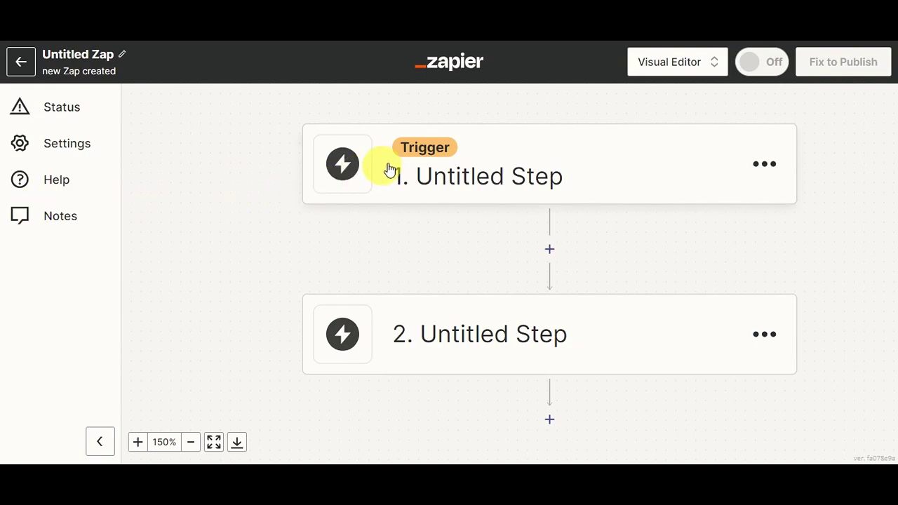
click(478, 177)
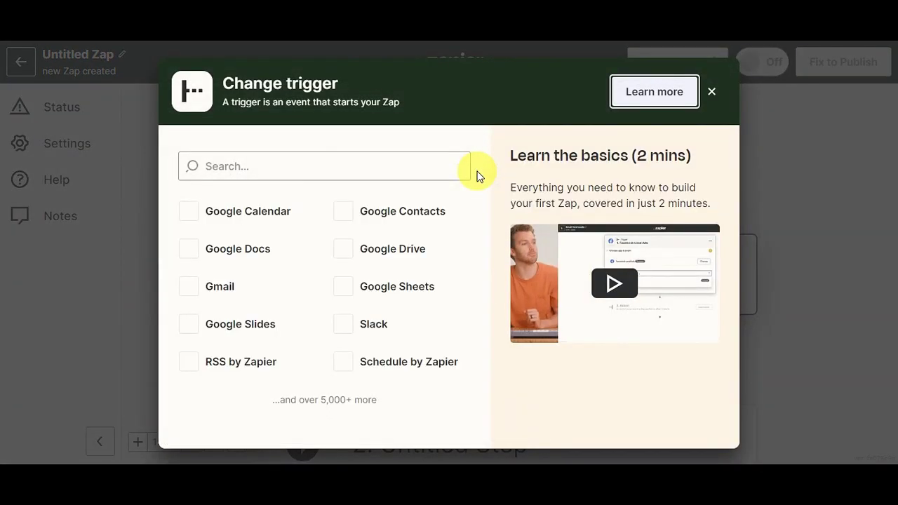
click(236, 163)
text(wix aut)
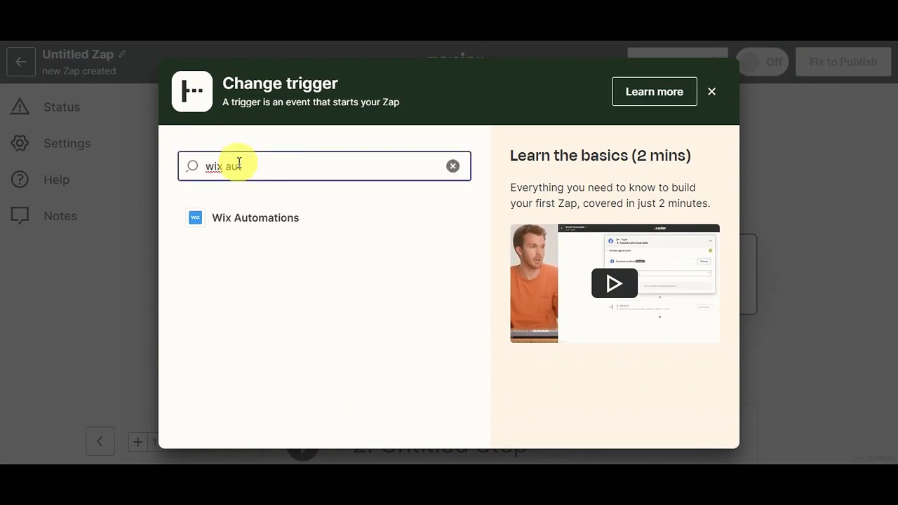
click(268, 219)
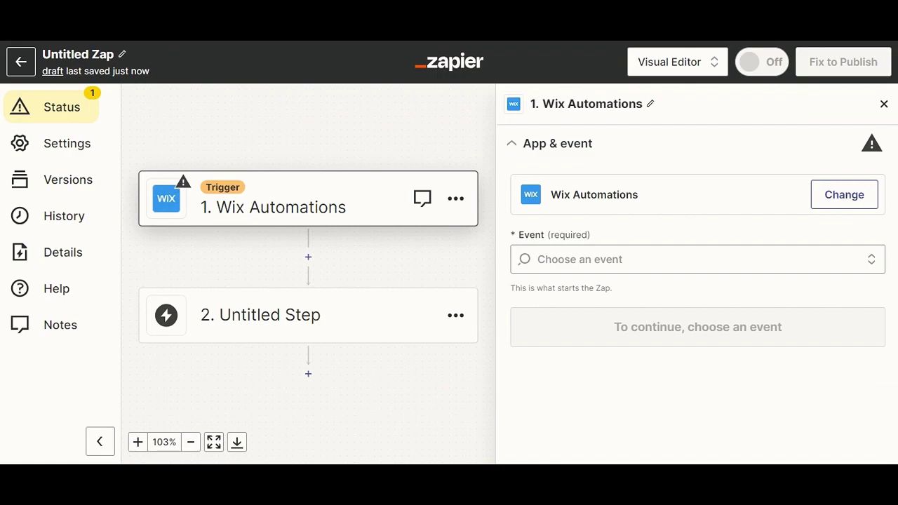
Add a Shopify action step after step 2 and view the whole Zap
drag(311, 373, 309, 333)
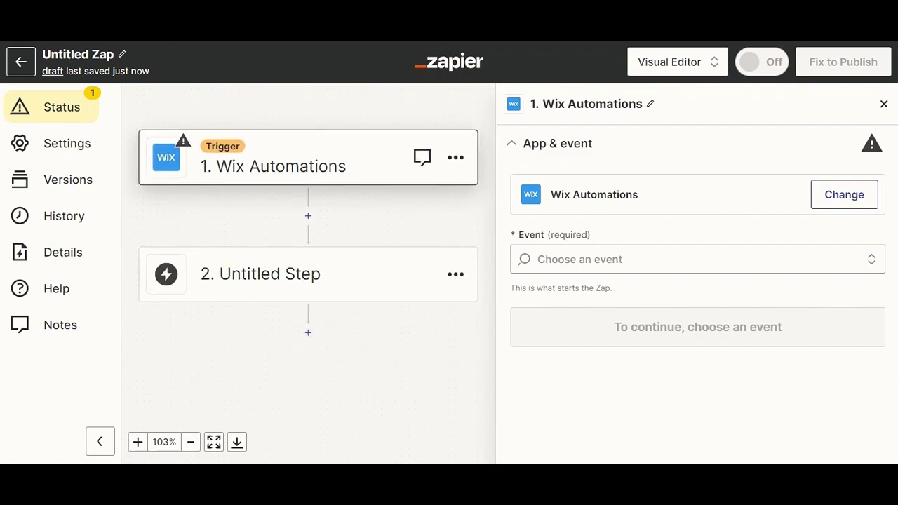
click(308, 333)
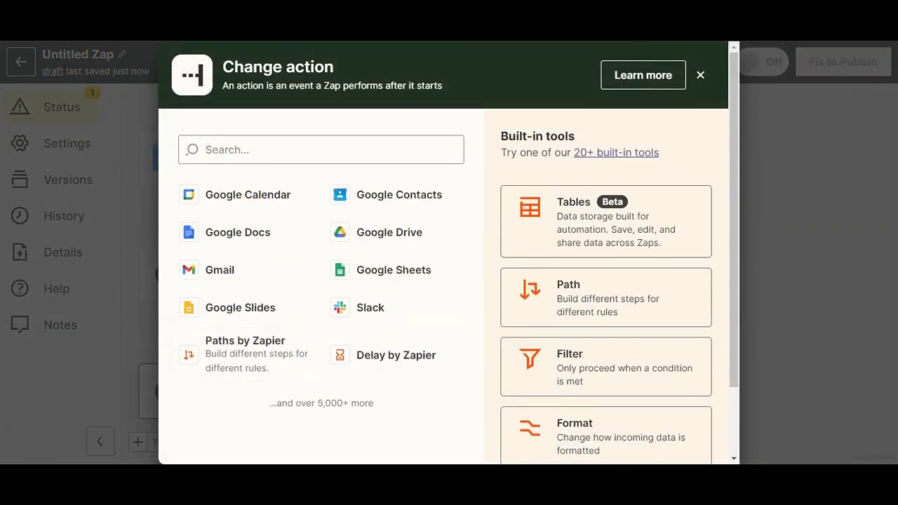
click(240, 150)
text(sh)
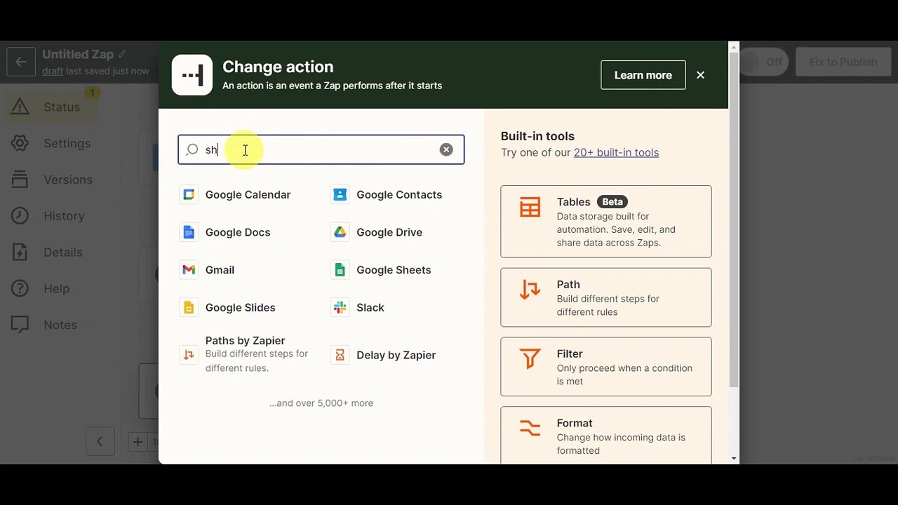
text(opify)
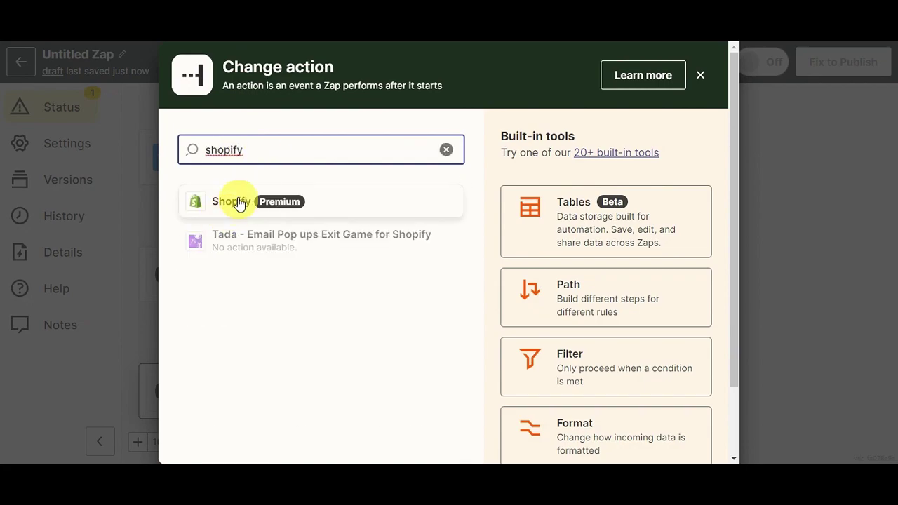
click(235, 202)
click(580, 162)
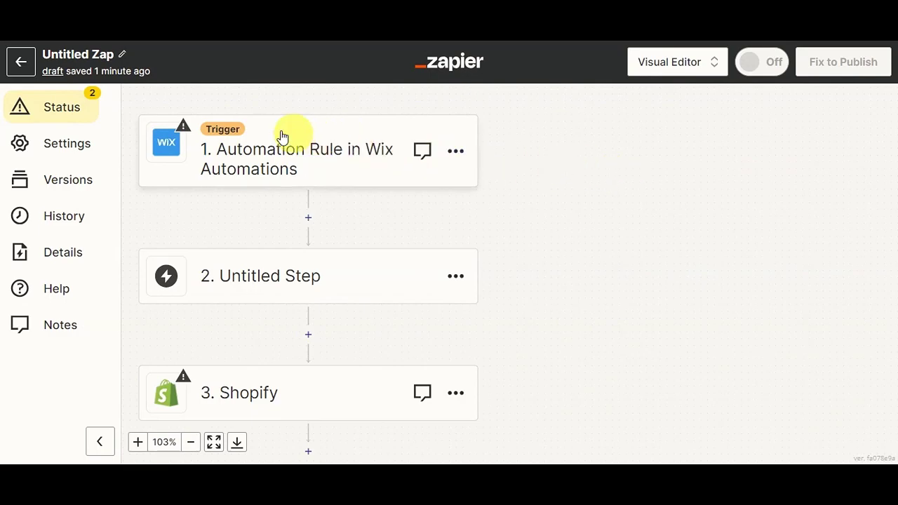
Open the Wix trigger step, confirm its app and event, and the connected Wix store account
click(64, 109)
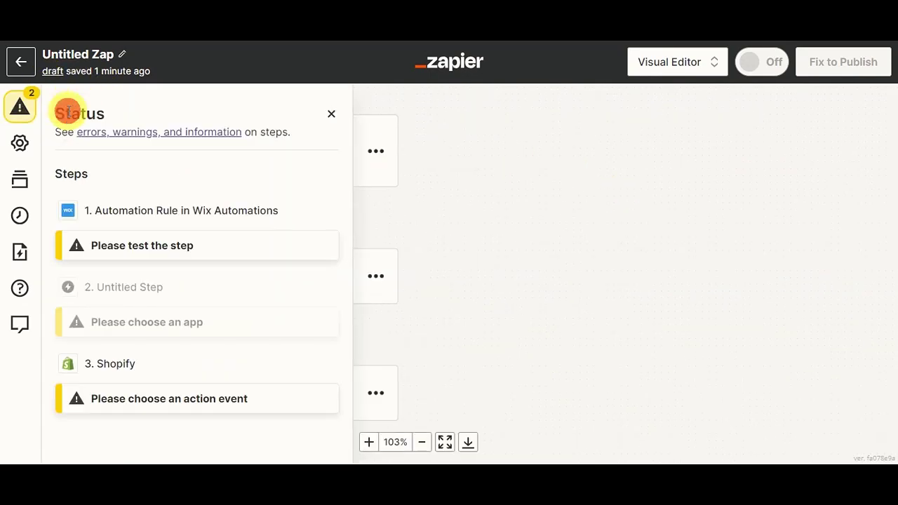
click(155, 247)
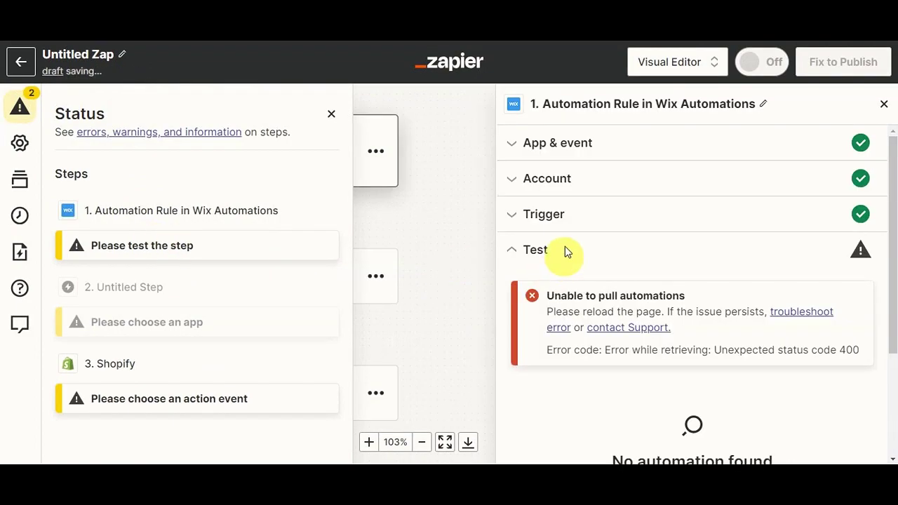
click(528, 219)
click(529, 145)
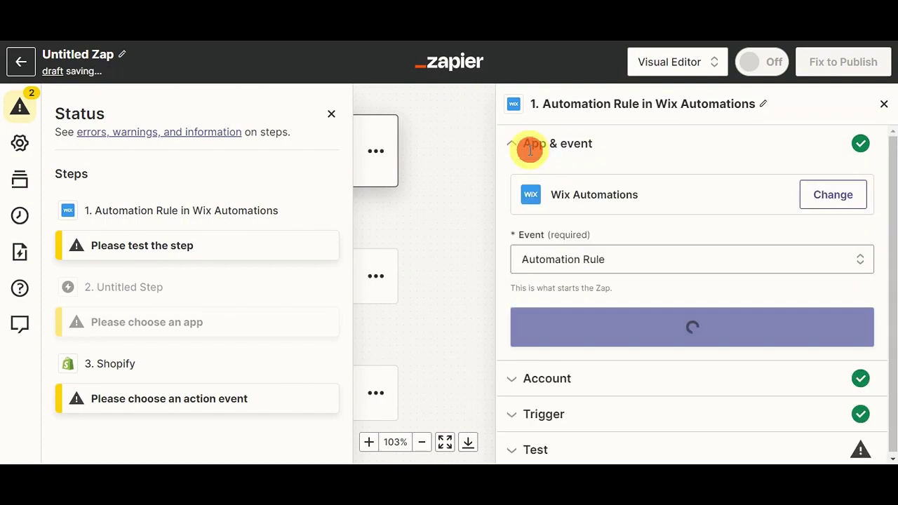
click(664, 324)
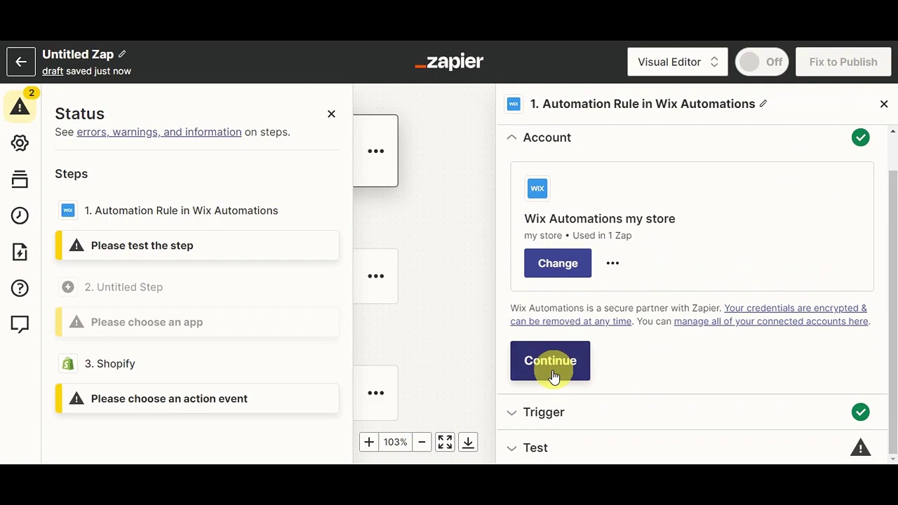
click(572, 357)
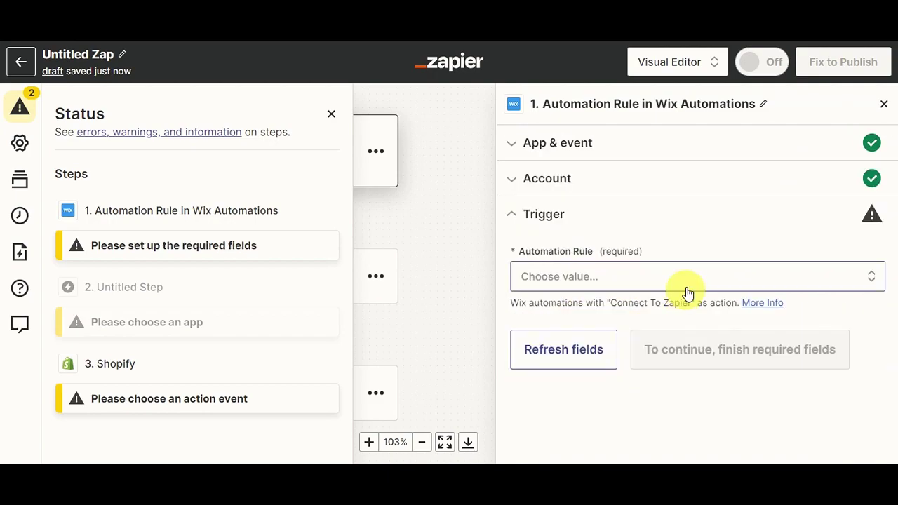
Enter 'Send an email' as a custom automation rule value and review the skipped test data
click(591, 278)
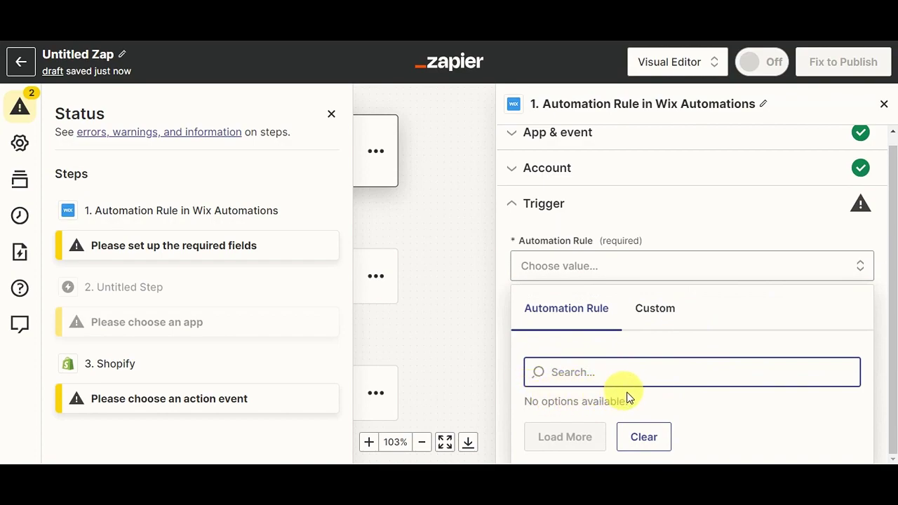
click(653, 312)
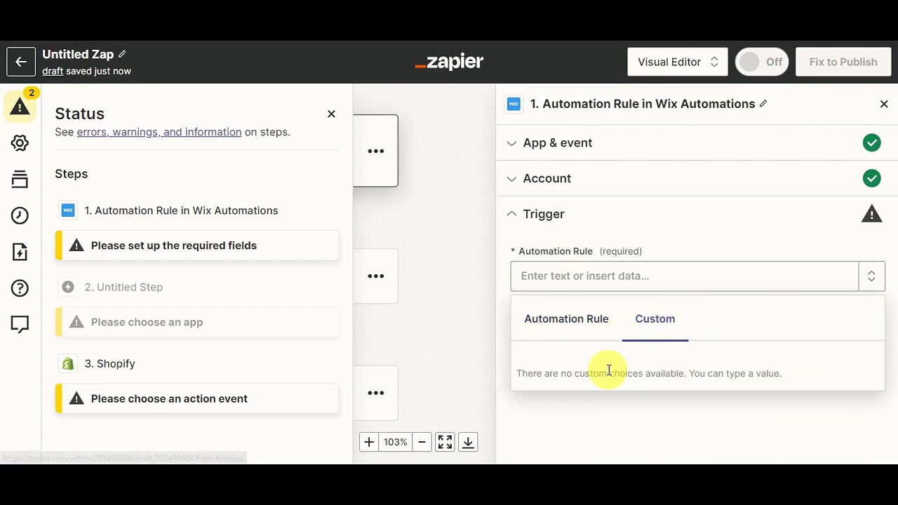
click(612, 274)
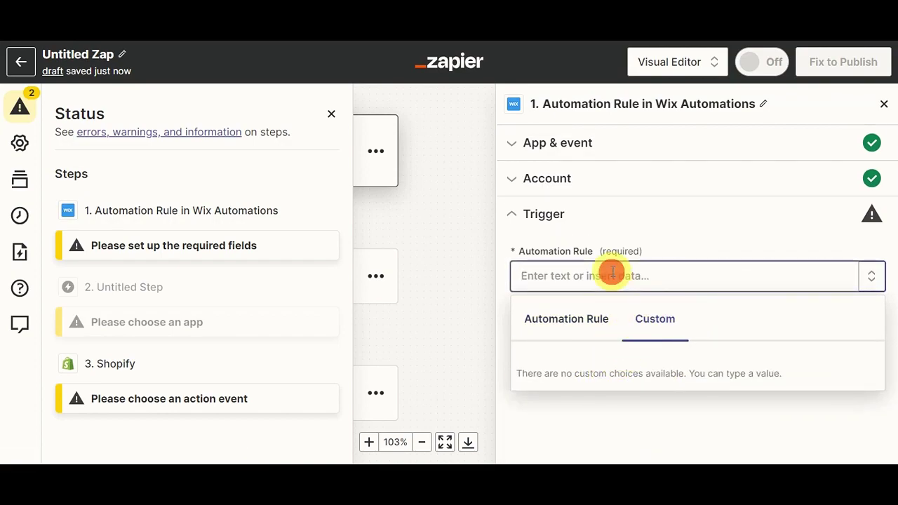
text(Send an email)
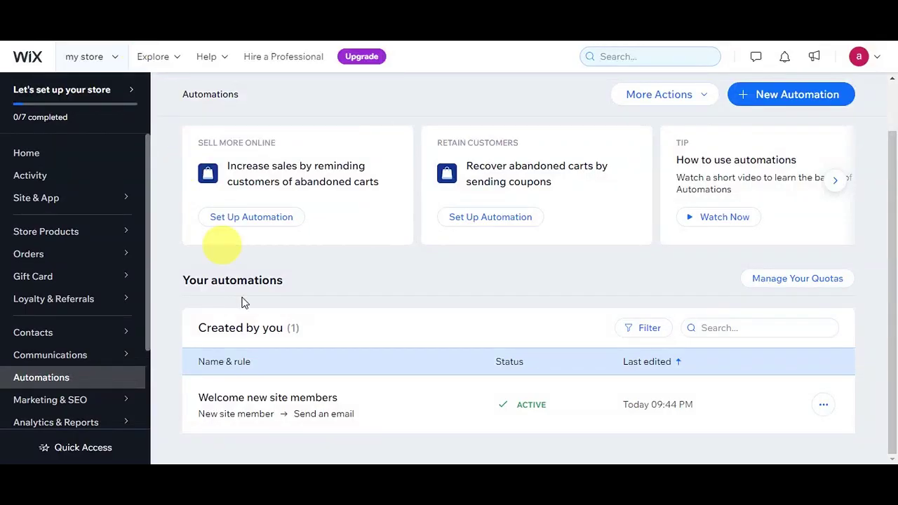
drag(200, 414, 272, 425)
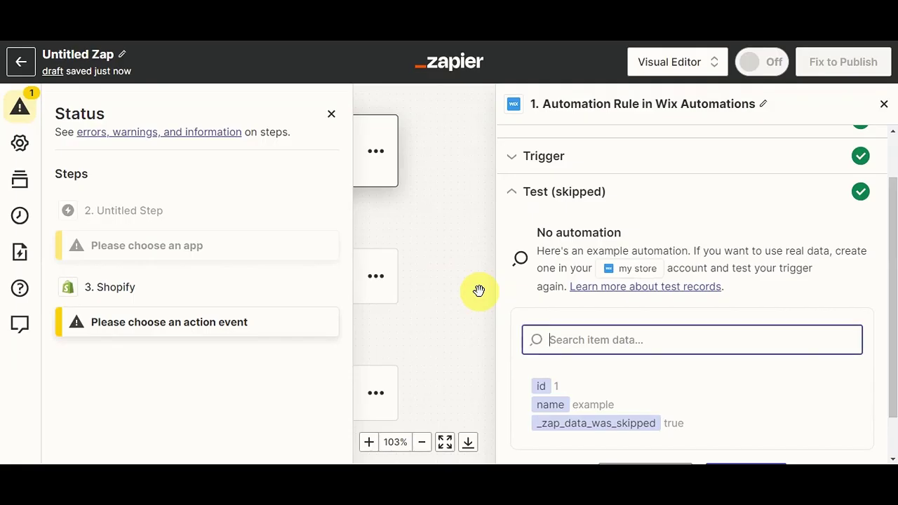
scroll(860, 257, down, 1)
scroll(772, 277, up, 1)
scroll(694, 291, down, 1)
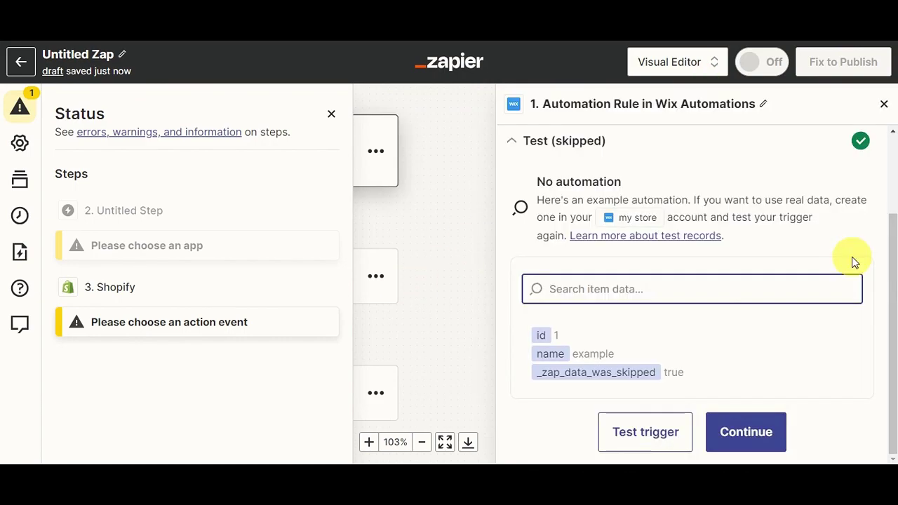
Set the Shopify step's event to Create Customer and continue to account setup
click(884, 103)
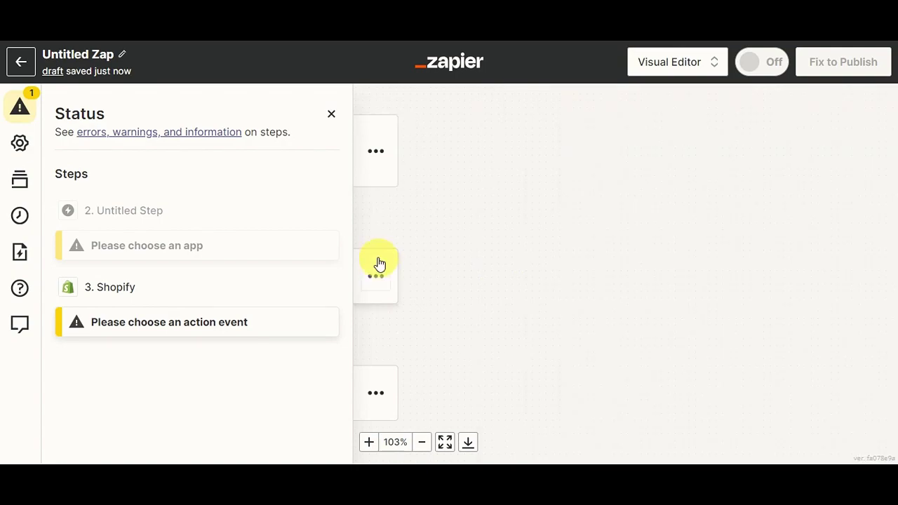
click(241, 330)
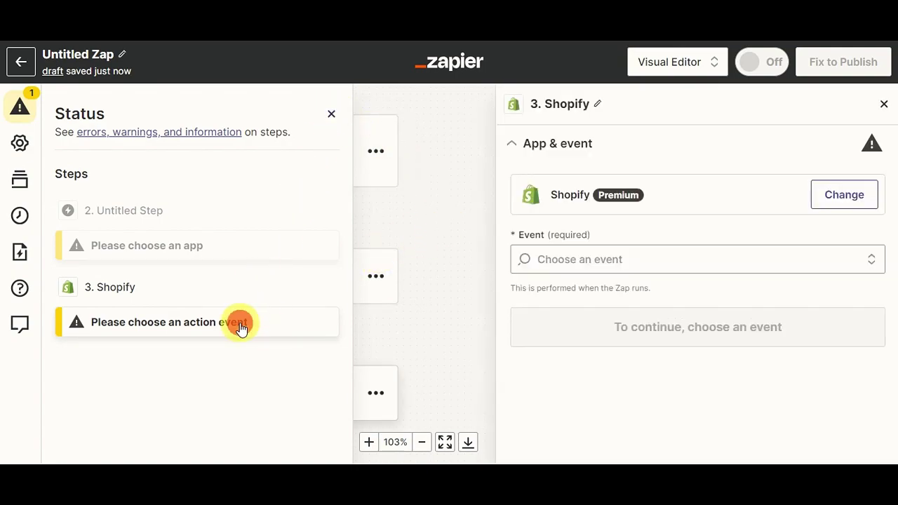
click(665, 260)
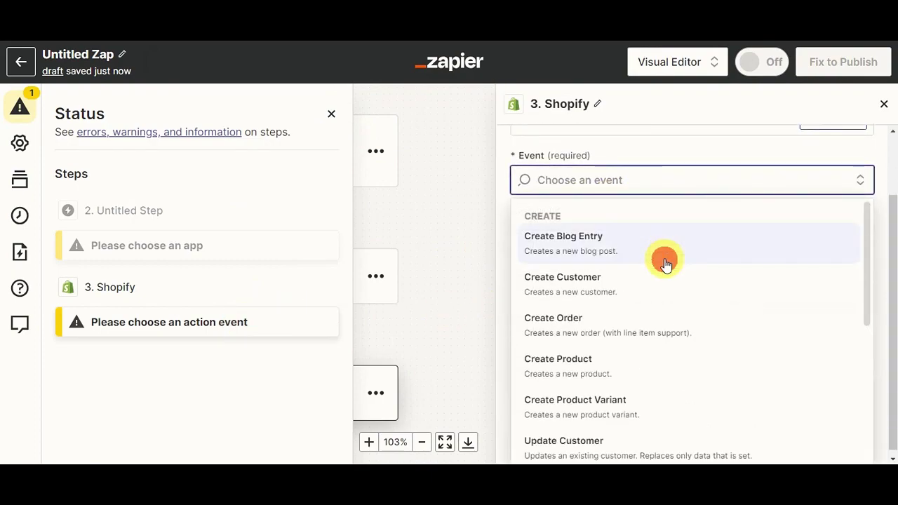
scroll(663, 270, down, 3)
scroll(668, 278, down, 4)
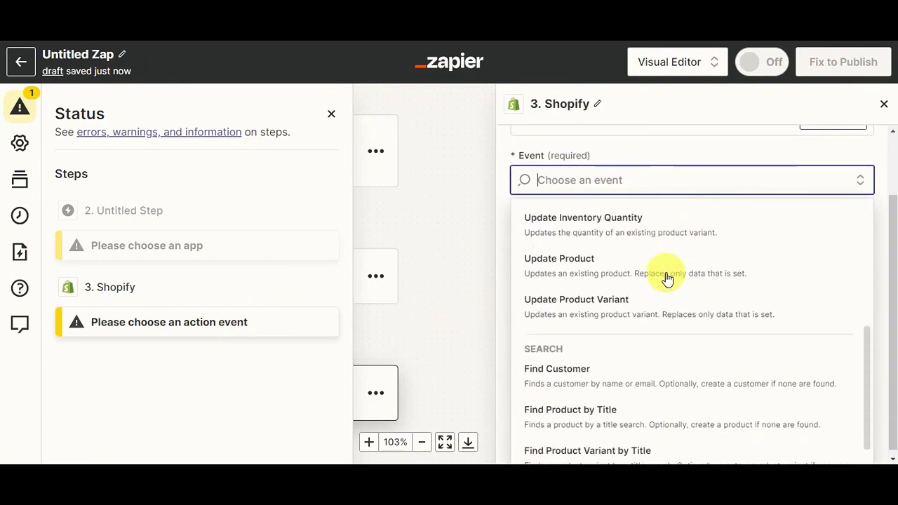
click(615, 177)
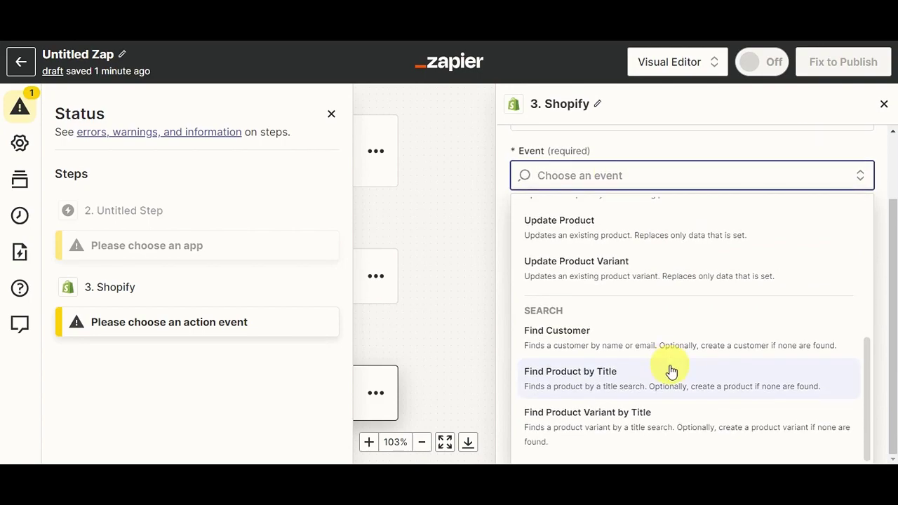
scroll(671, 372, up, 4)
scroll(670, 368, down, 4)
scroll(678, 365, up, 5)
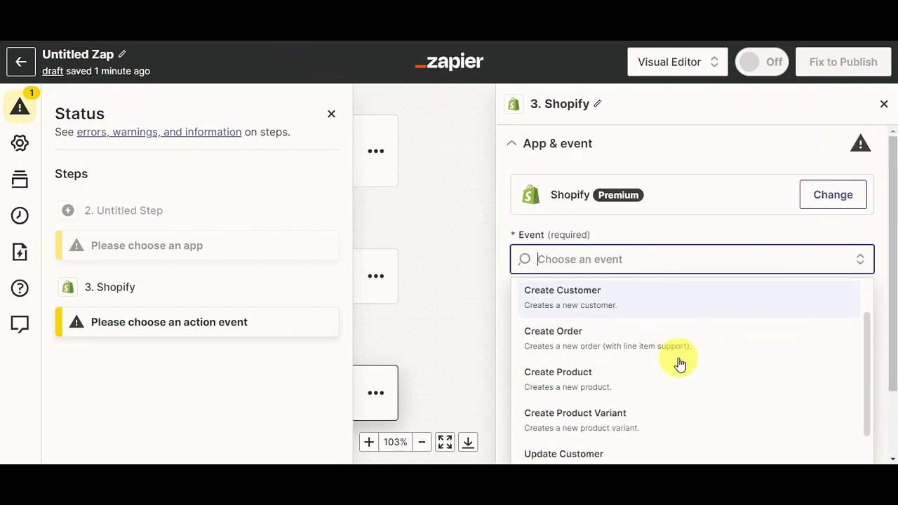
click(644, 311)
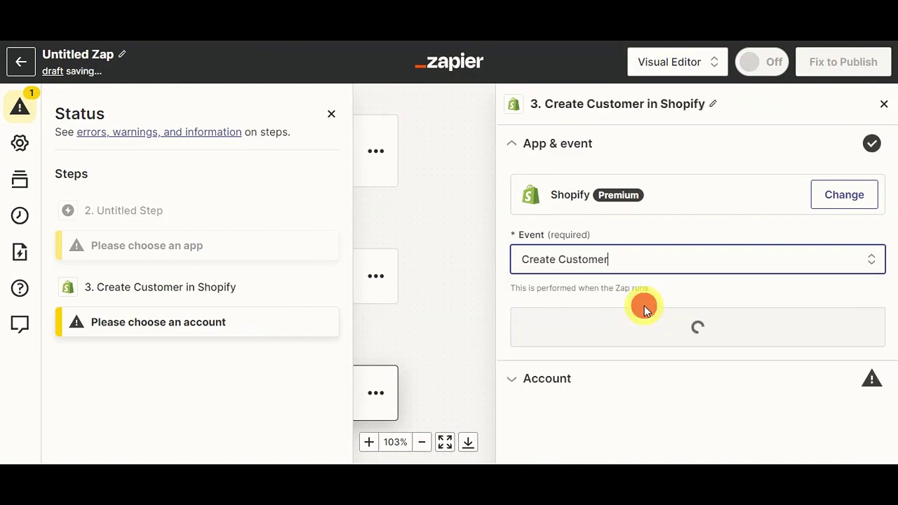
click(653, 325)
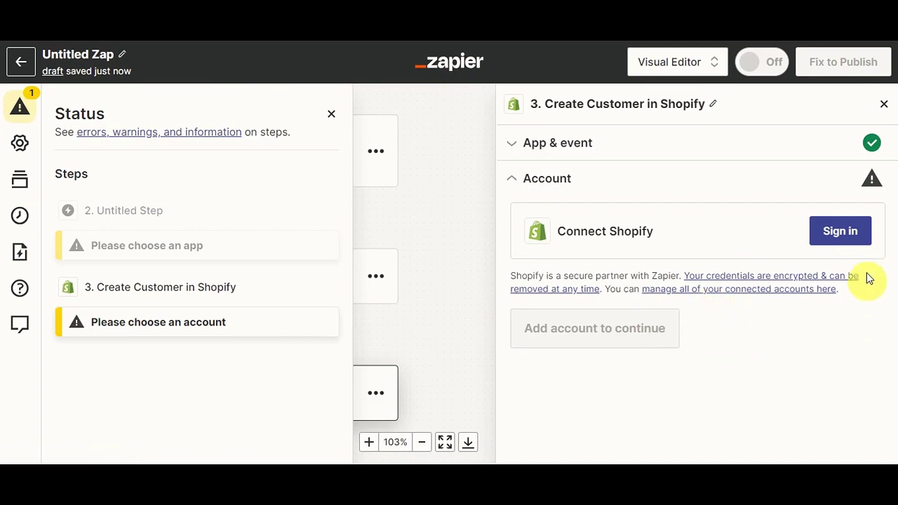
Copy the store subdomain from Shopify's address and paste it into Zapier's Shopify connection dialog
click(849, 237)
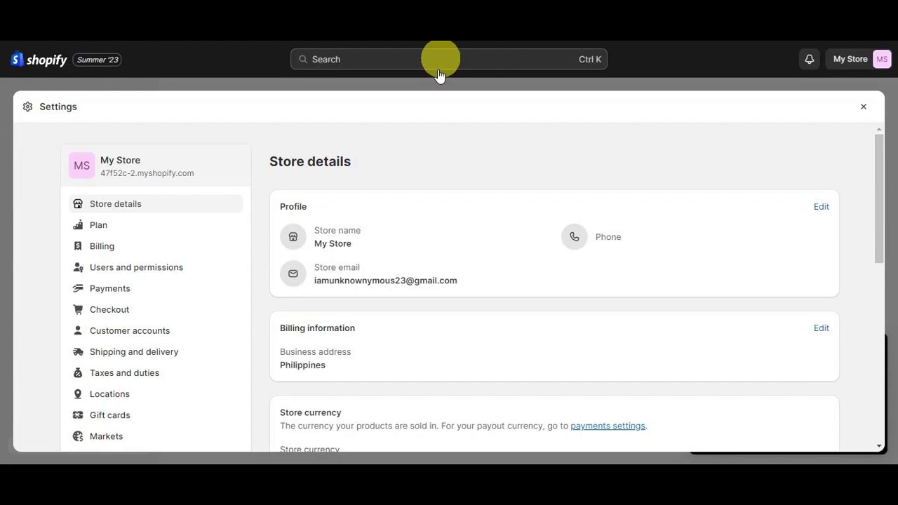
drag(100, 173, 123, 180)
right_click(123, 179)
click(157, 287)
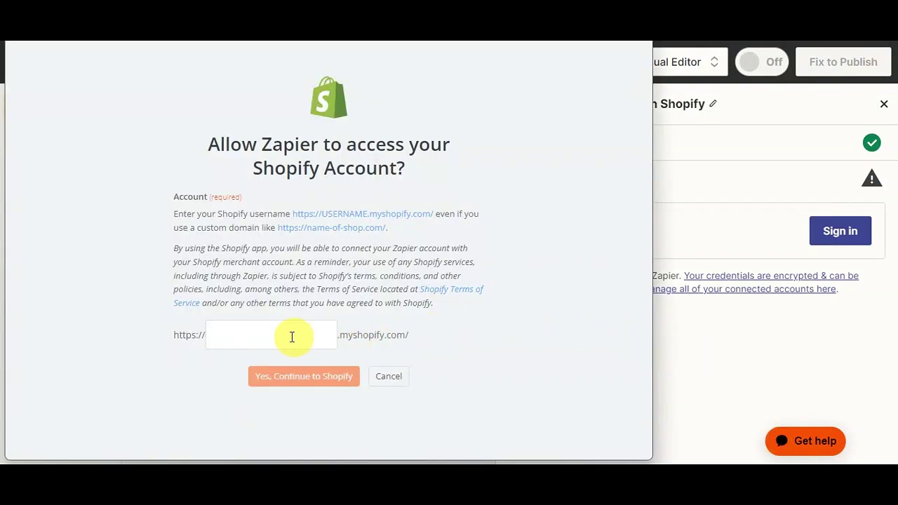
click(276, 340)
click(276, 341)
key(ctrl+v)
Authorize Zapier with the store account and install the Zapier app on My Store
click(293, 381)
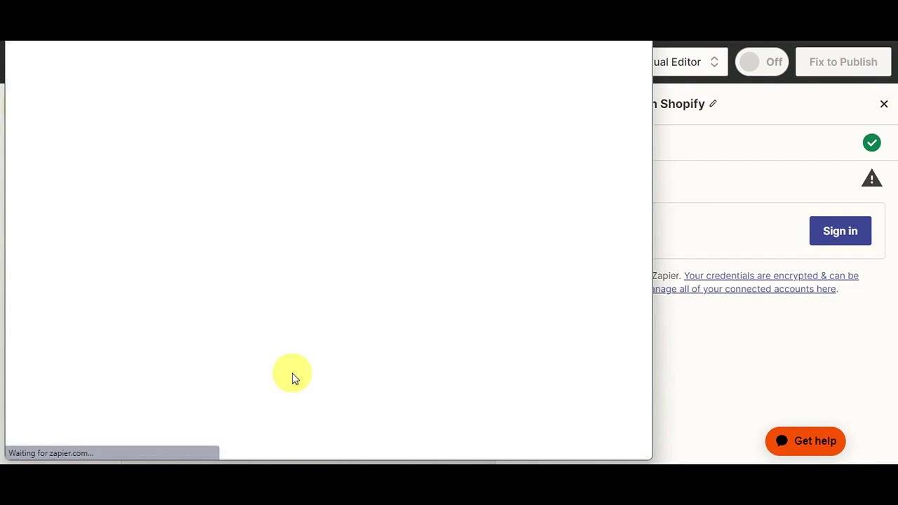
click(325, 275)
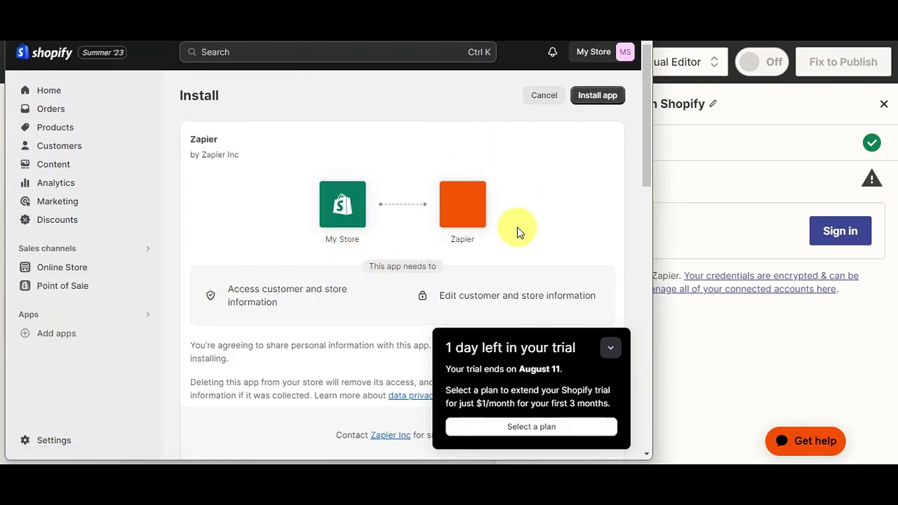
scroll(517, 227, down, 5)
scroll(552, 263, up, 5)
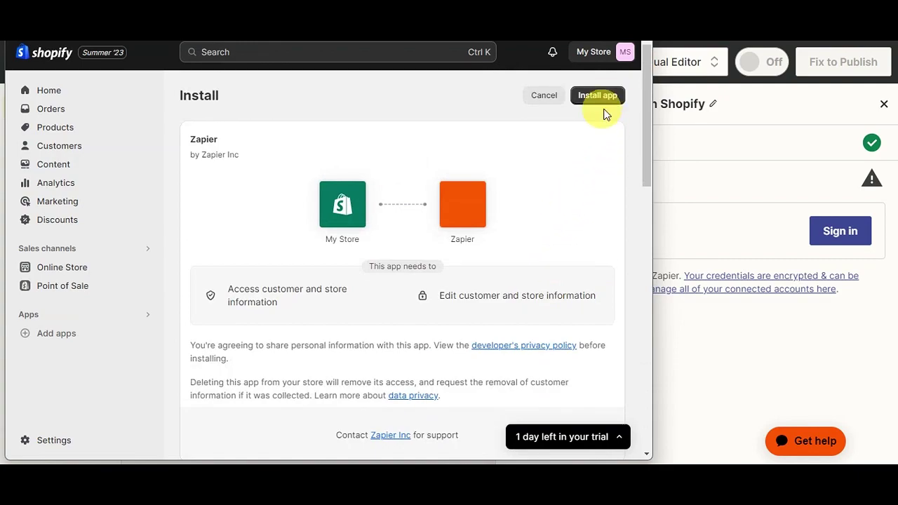
click(605, 98)
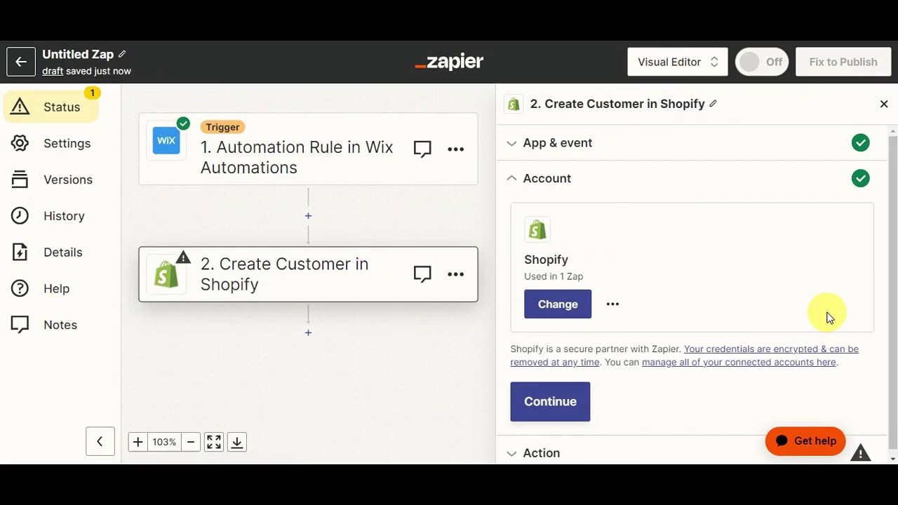
Review the Create Customer action fields, including Email Address, and refresh the available fields
click(569, 412)
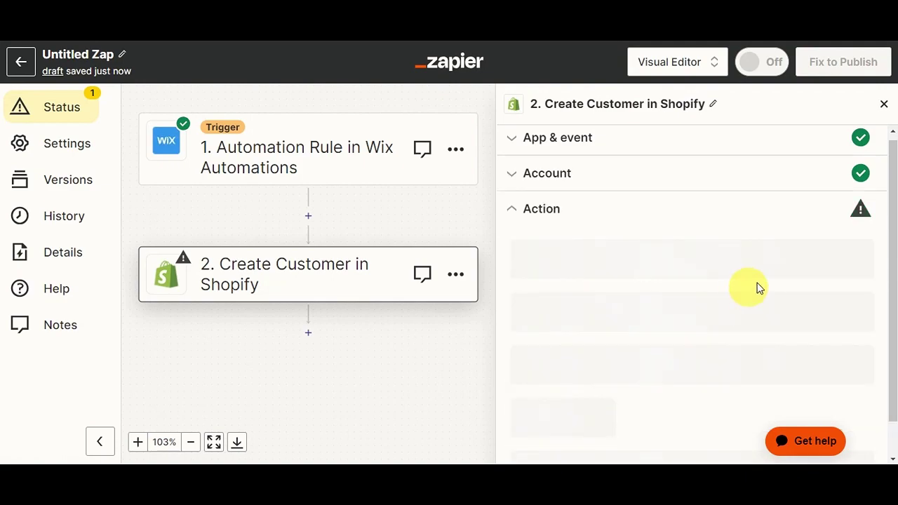
scroll(832, 250, down, 2)
click(842, 271)
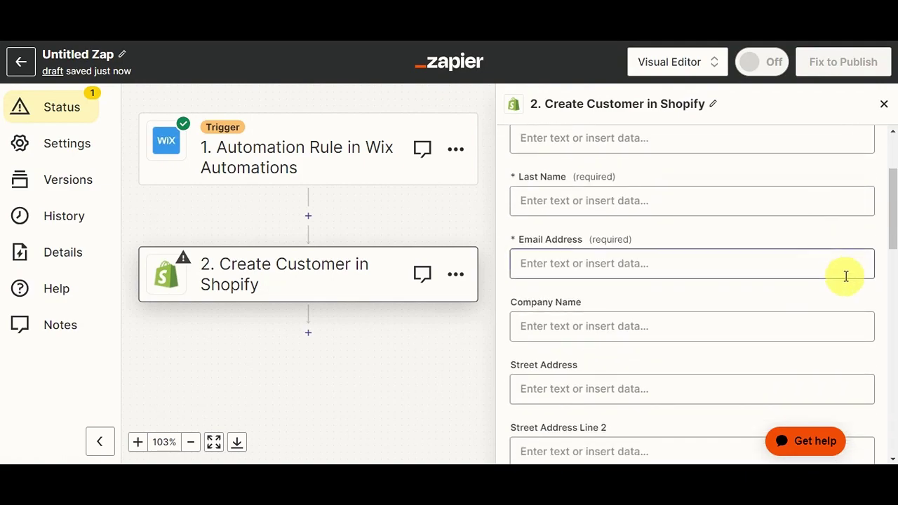
scroll(834, 257, up, 2)
scroll(706, 276, down, 3)
scroll(707, 279, down, 8)
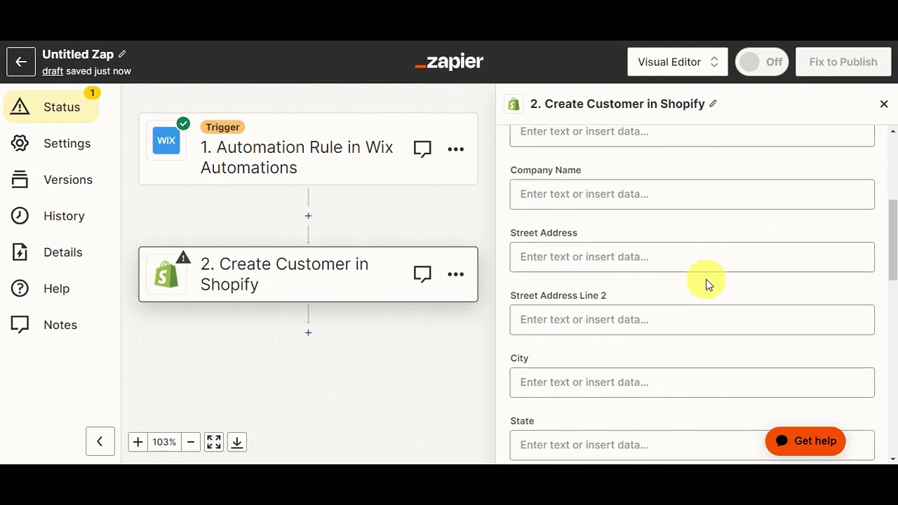
scroll(707, 284, down, 5)
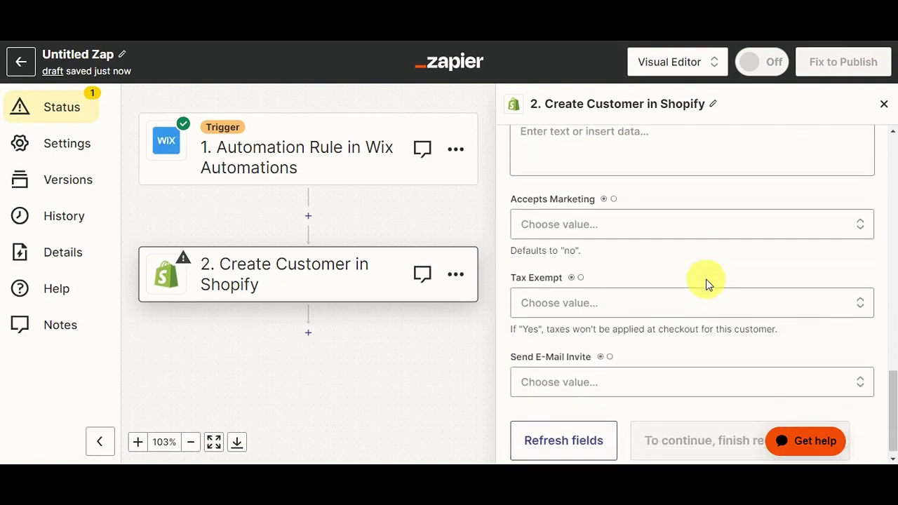
click(592, 438)
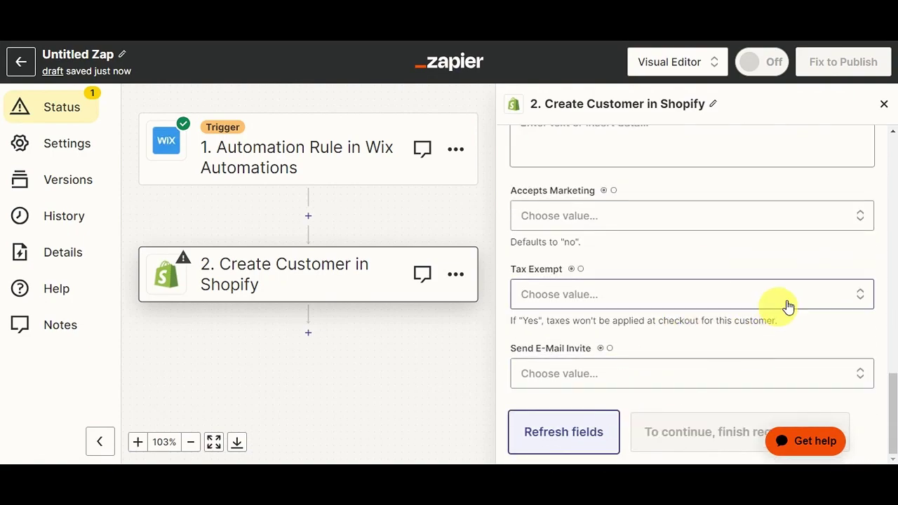
scroll(802, 295, up, 6)
scroll(803, 294, up, 6)
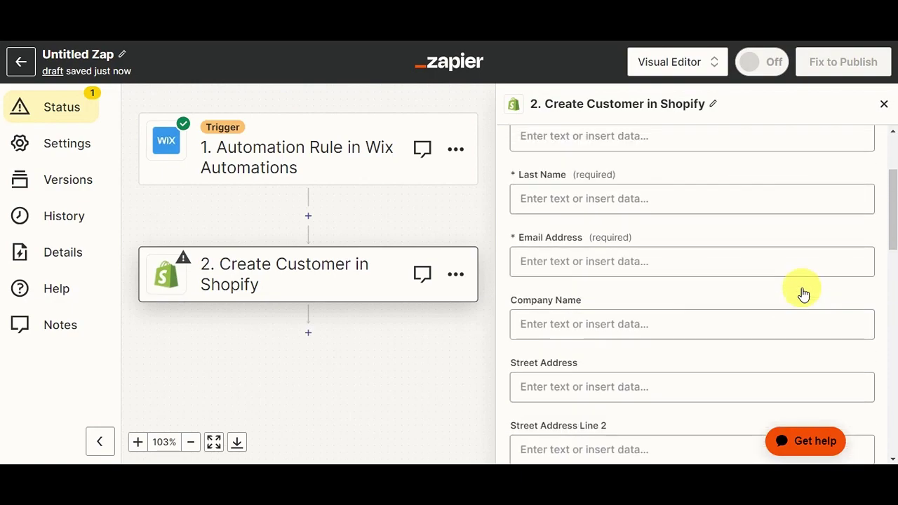
scroll(746, 346, down, 15)
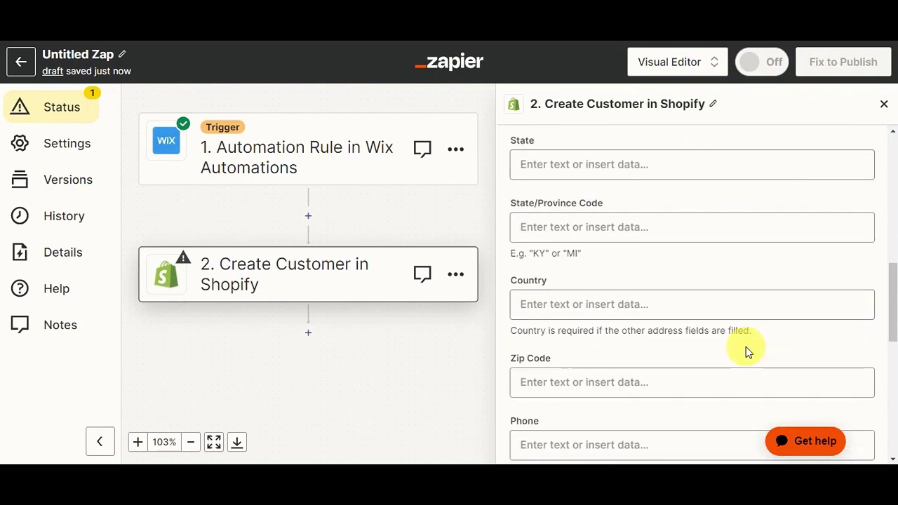
Run the Create Customer test to create a sample Shopify customer, then publish the Zap
click(686, 407)
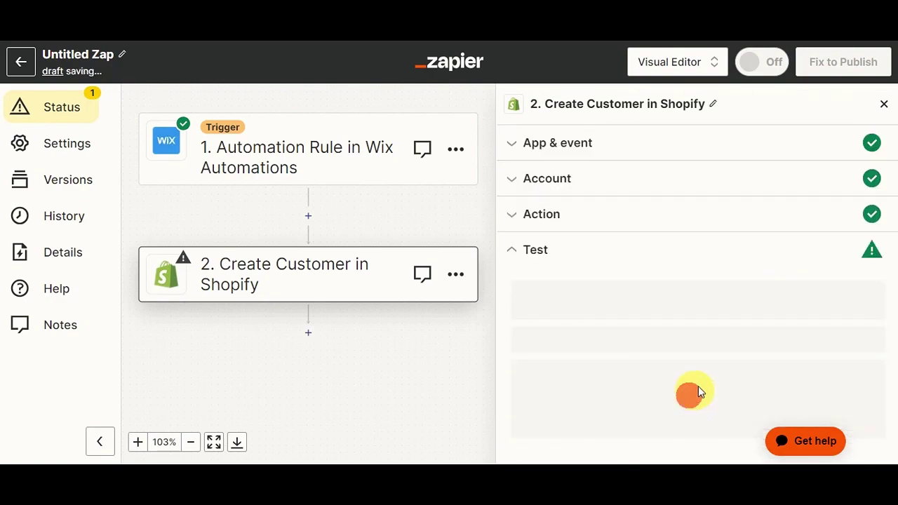
drag(636, 243, 836, 240)
click(832, 263)
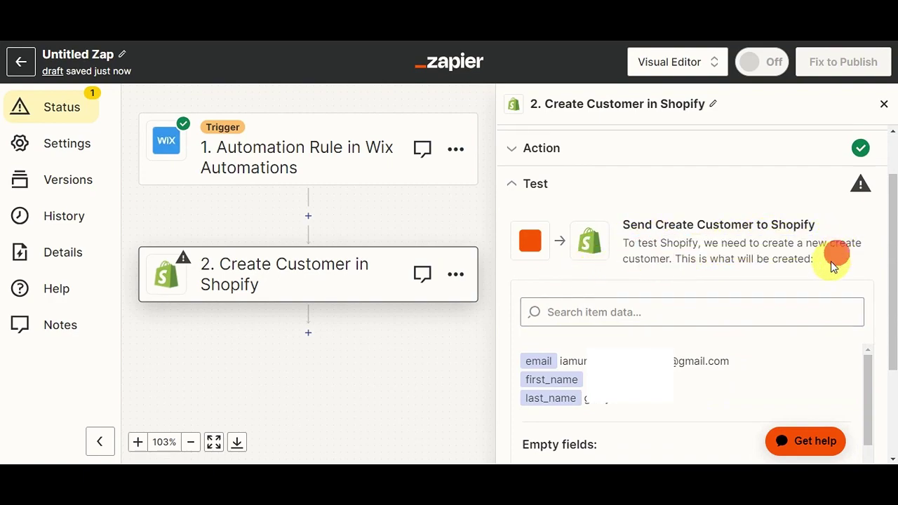
scroll(833, 261, down, 2)
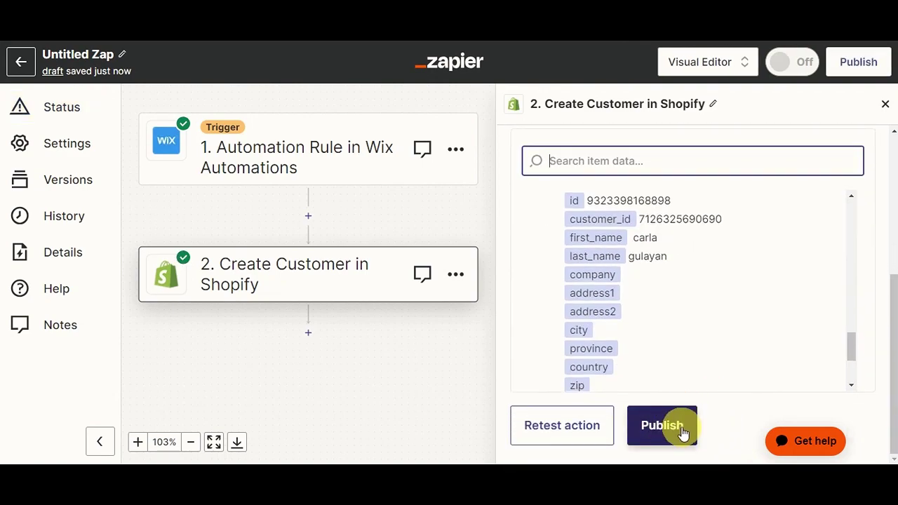
click(649, 425)
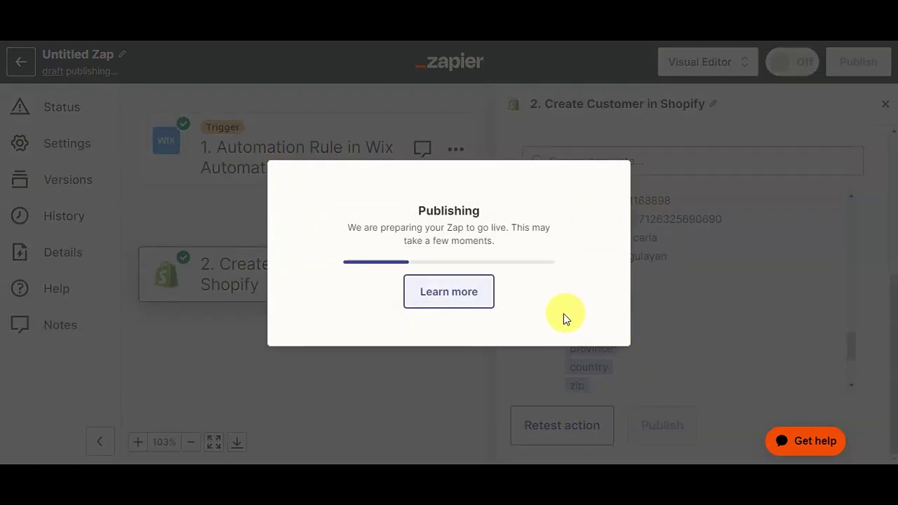